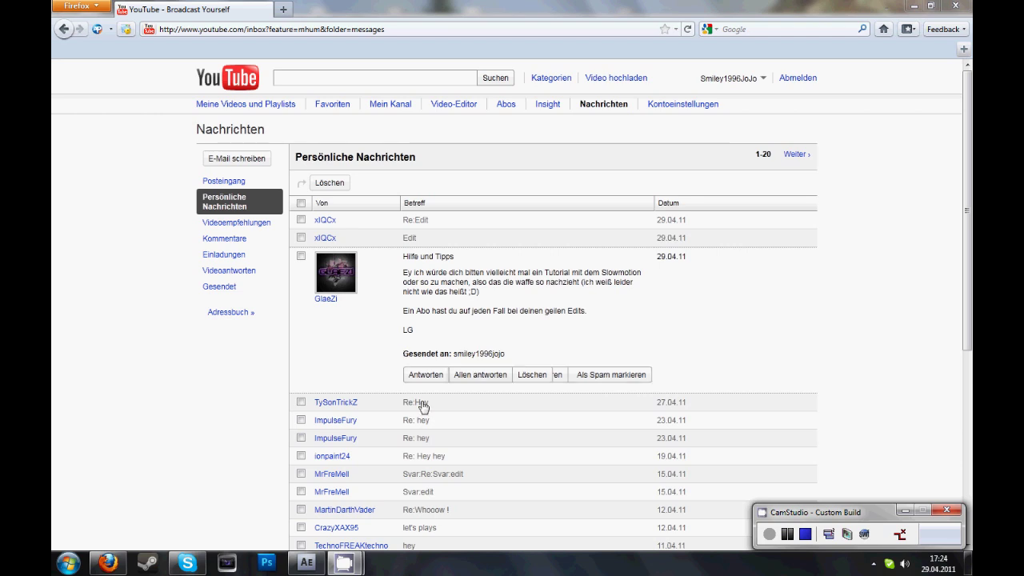
Step: Bring After Effects to the front and look through the File and Effect menus
{"action": "mouse_move", "coordinate": [313, 567]}
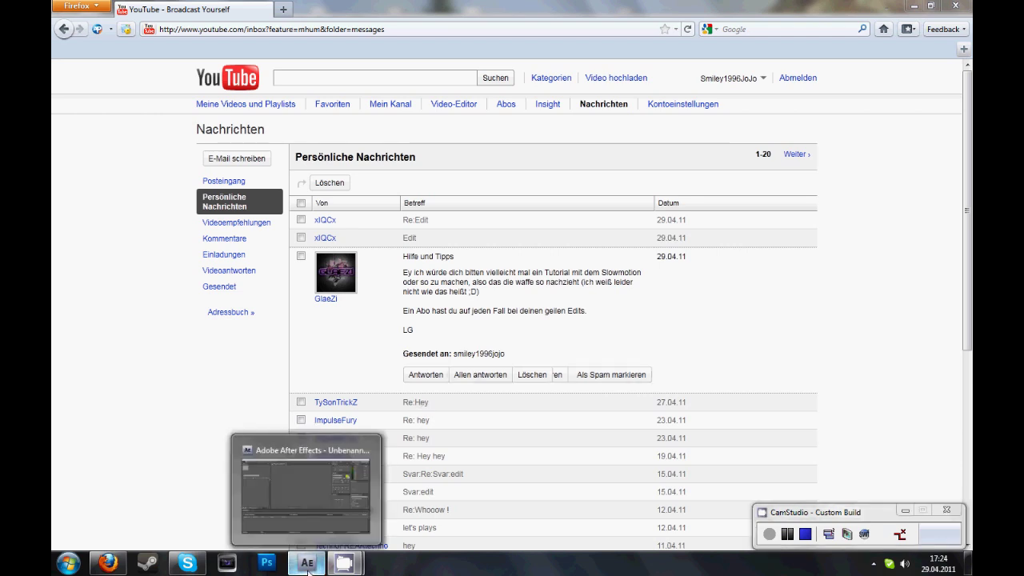
{"action": "left_click", "coordinate": [313, 567]}
{"action": "left_click", "coordinate": [69, 22]}
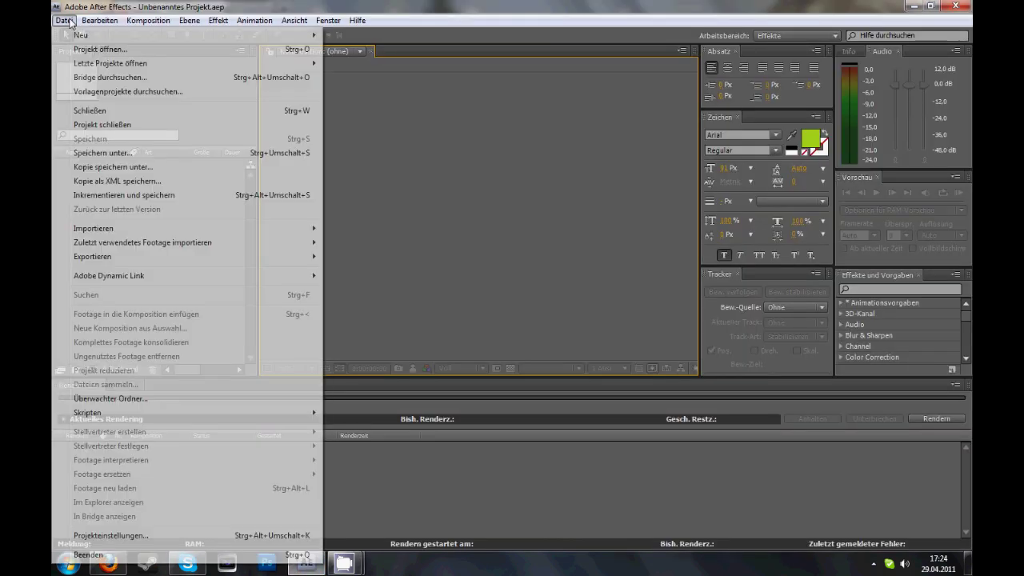
{"action": "mouse_move", "coordinate": [165, 242]}
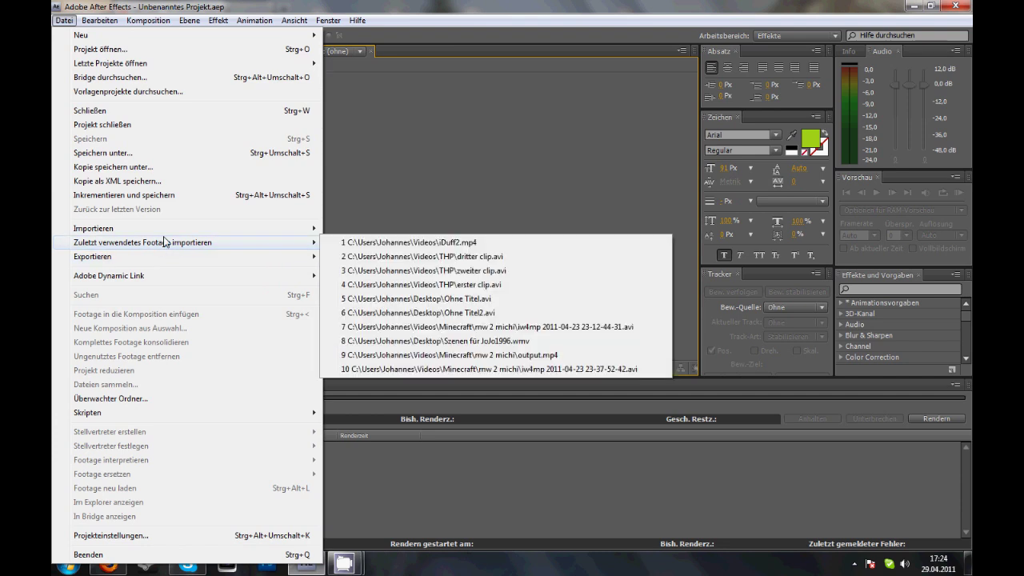
{"action": "left_click", "coordinate": [479, 116]}
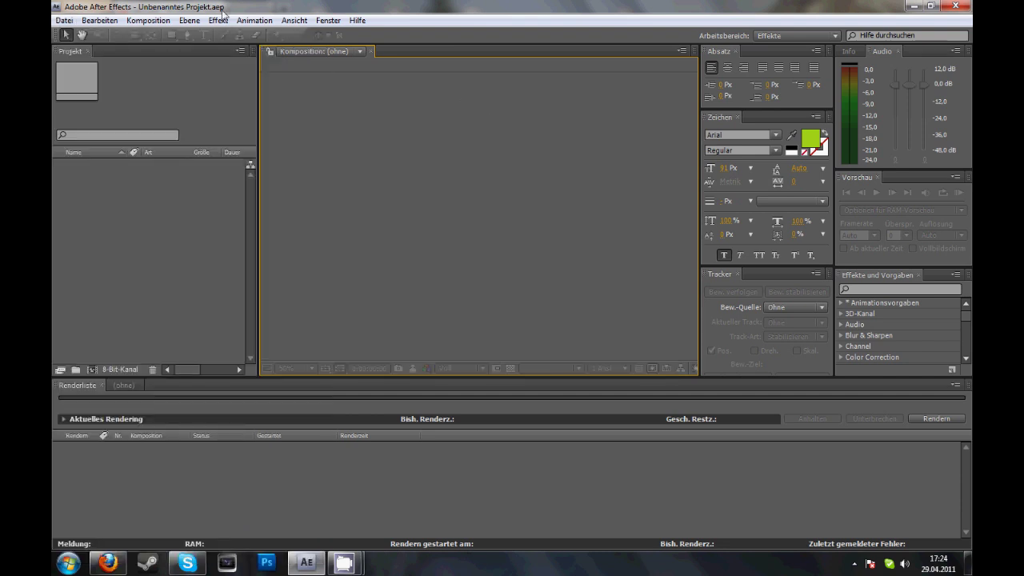
{"action": "left_click", "coordinate": [218, 20]}
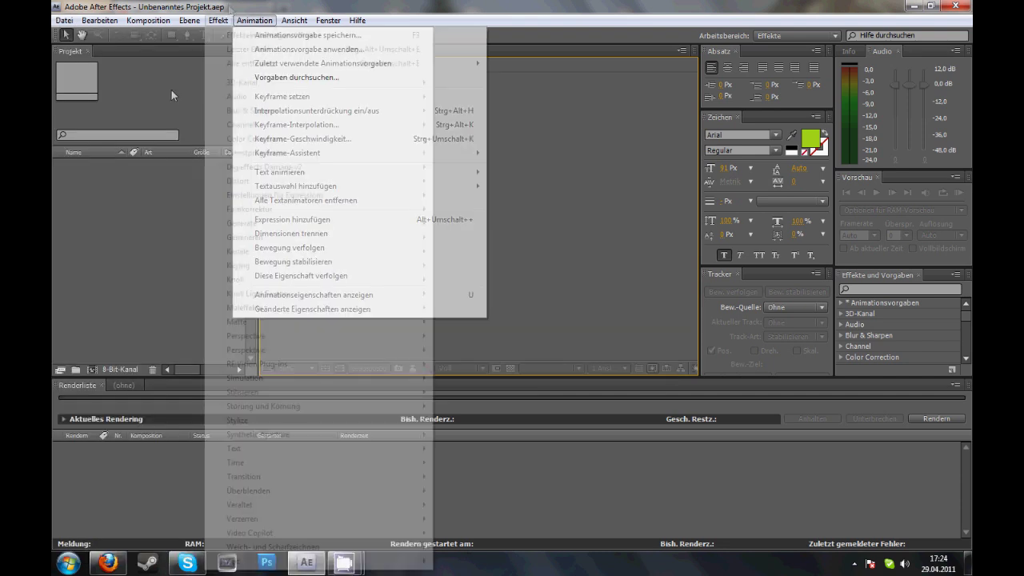
{"action": "left_click", "coordinate": [539, 290]}
{"action": "left_click", "coordinate": [192, 243]}
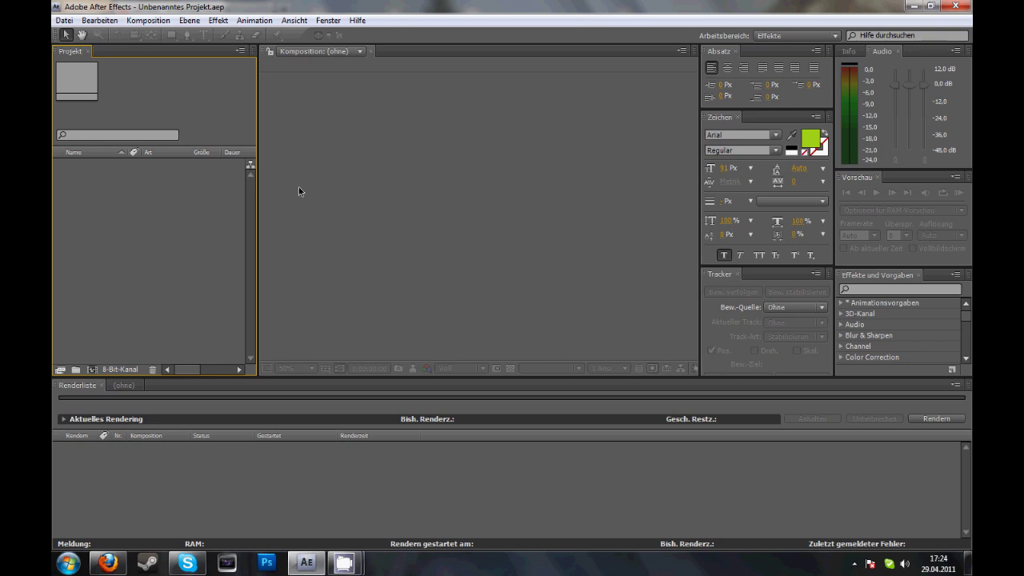
Step: Import the recent footage iDuff2.mp4 and build an iDuff2 composition from it
{"action": "left_click", "coordinate": [75, 21]}
{"action": "mouse_move", "coordinate": [228, 250]}
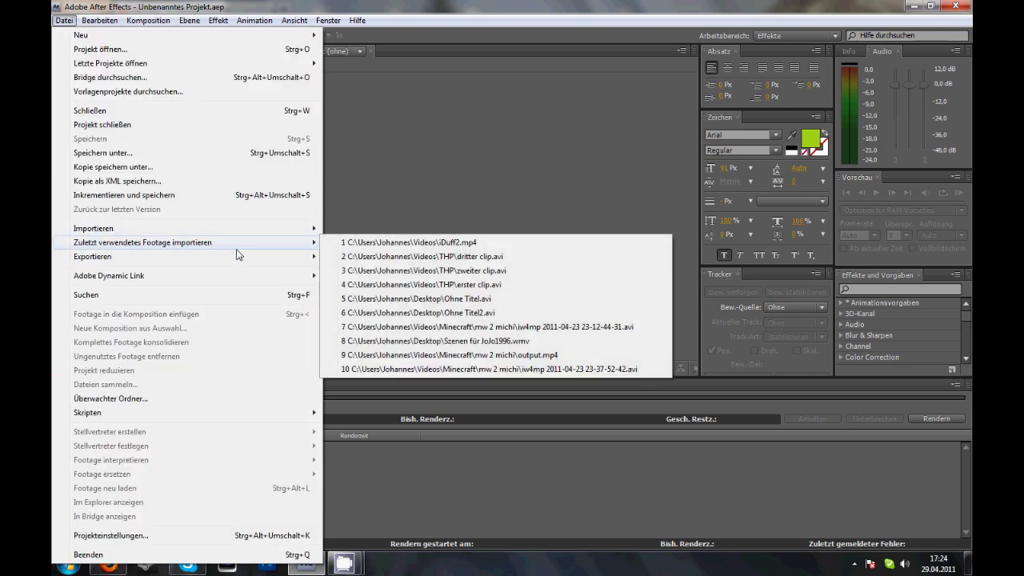
{"action": "left_click", "coordinate": [421, 245]}
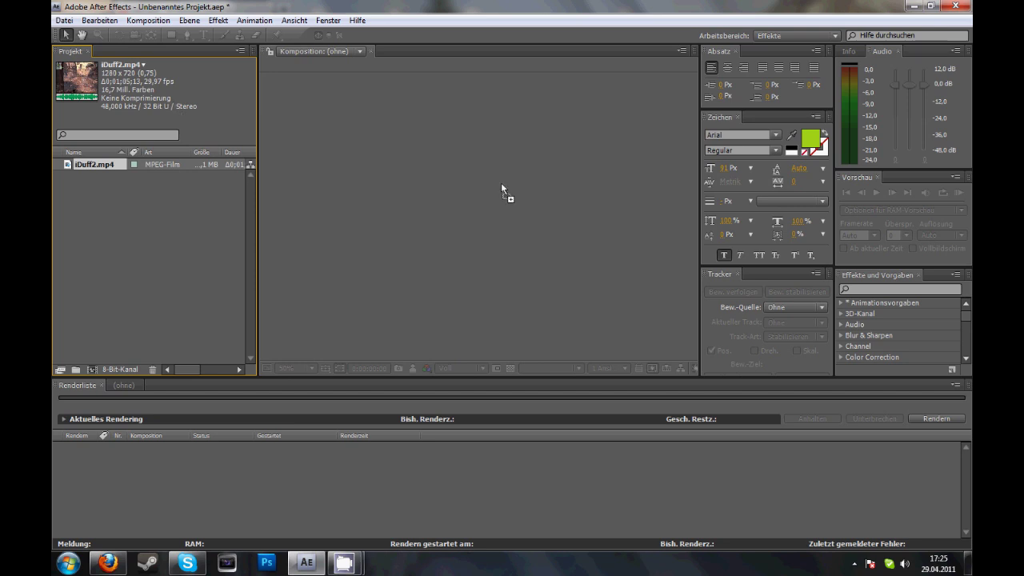
{"action": "left_click_drag", "start_coordinate": [487, 185], "coordinate": [488, 187]}
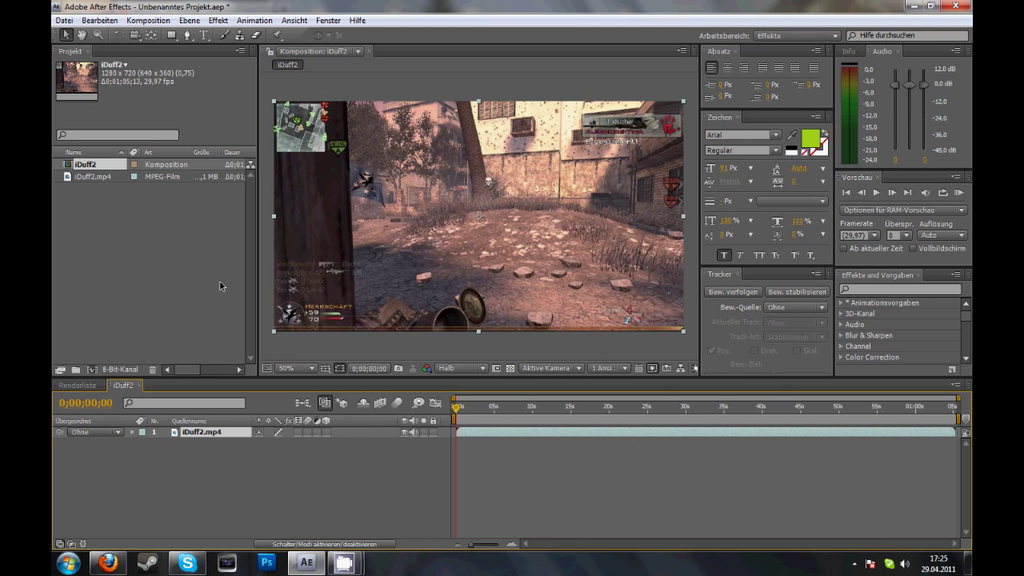
Step: Apply RE:Vision Twixtor to the iDuff2.mp4 layer and enable keyframing on Speed %
{"action": "left_click", "coordinate": [217, 20]}
{"action": "mouse_move", "coordinate": [406, 366]}
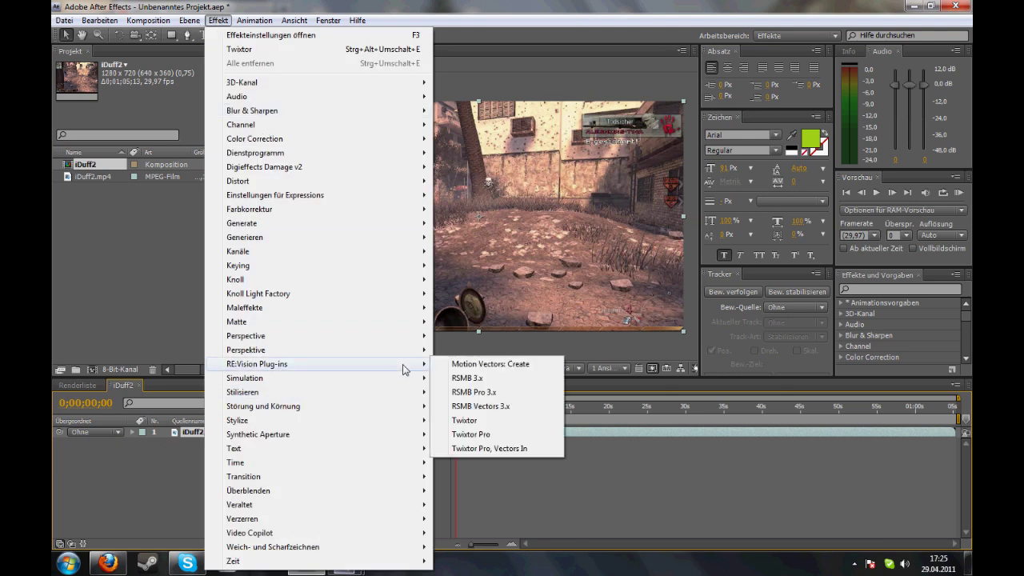
{"action": "left_click", "coordinate": [502, 422]}
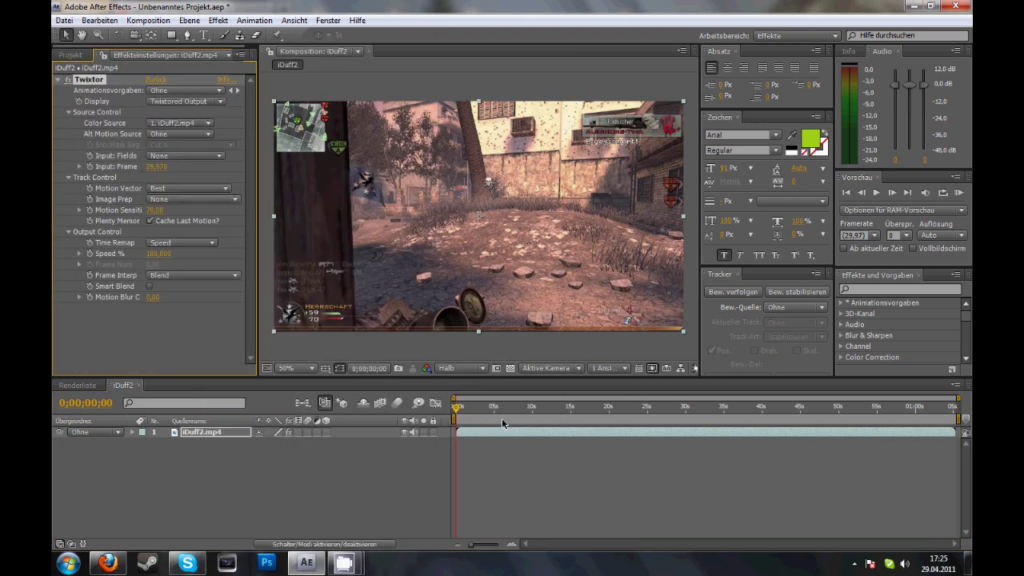
{"action": "left_click", "coordinate": [91, 254]}
Step: Expand the layer's Twixtor properties in the timeline down to Output Control's Speed %
{"action": "left_click", "coordinate": [133, 432]}
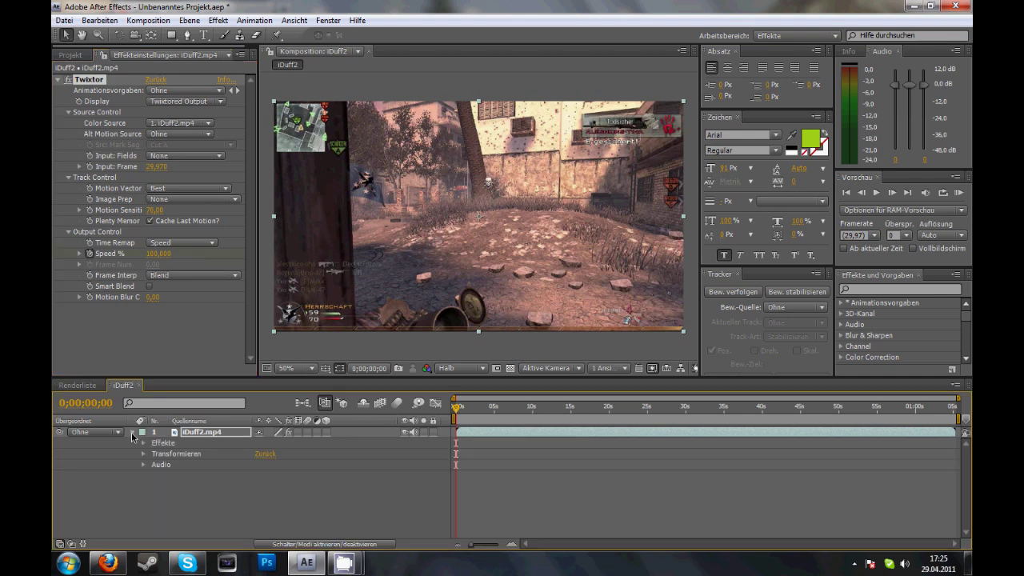
{"action": "left_click", "coordinate": [147, 446]}
{"action": "left_click", "coordinate": [144, 443]}
{"action": "left_click", "coordinate": [156, 454]}
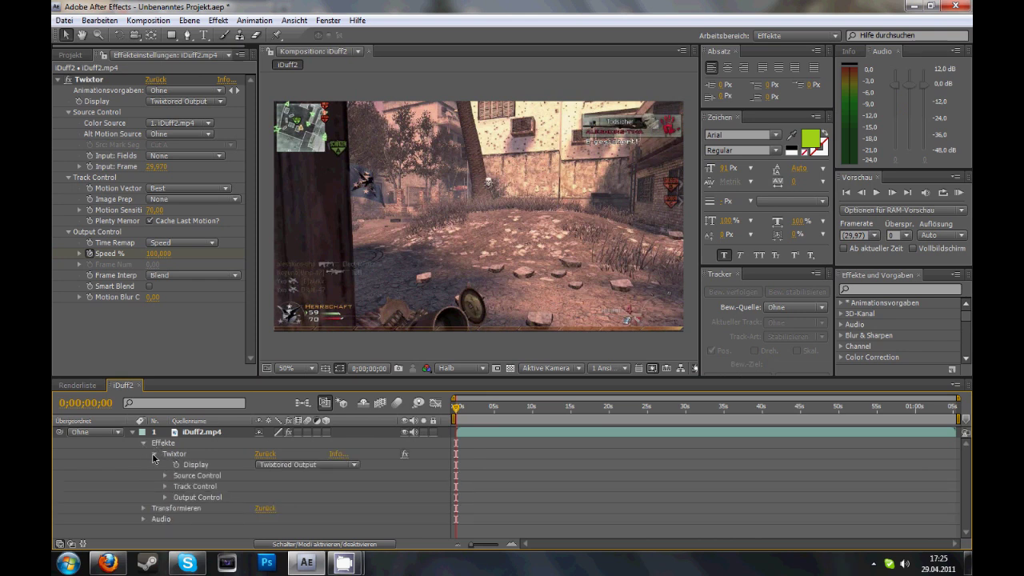
{"action": "left_click", "coordinate": [144, 443]}
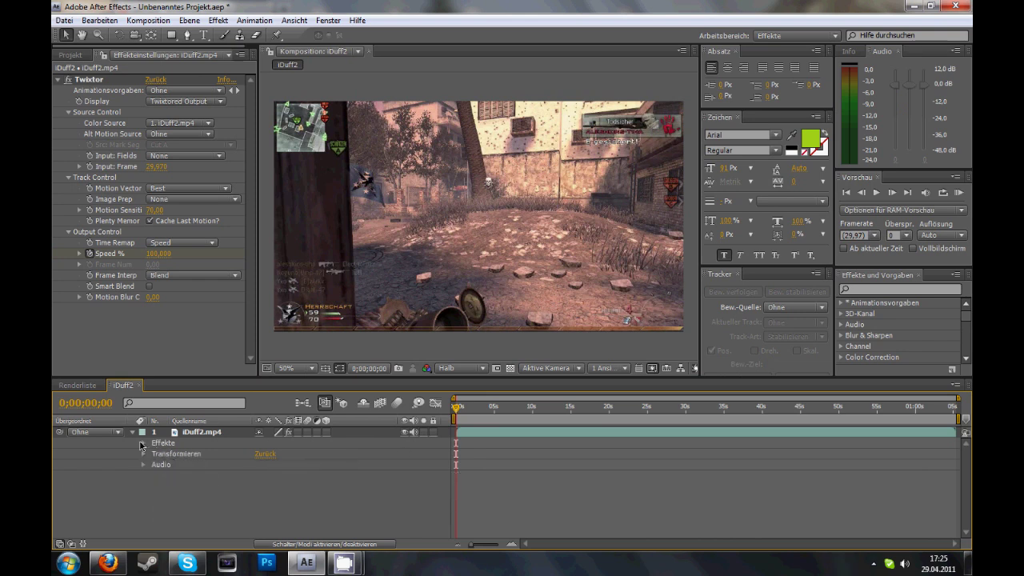
{"action": "left_click", "coordinate": [134, 433]}
{"action": "left_click", "coordinate": [134, 432]}
{"action": "left_click", "coordinate": [145, 443]}
{"action": "left_click", "coordinate": [154, 454]}
{"action": "left_click", "coordinate": [154, 454]}
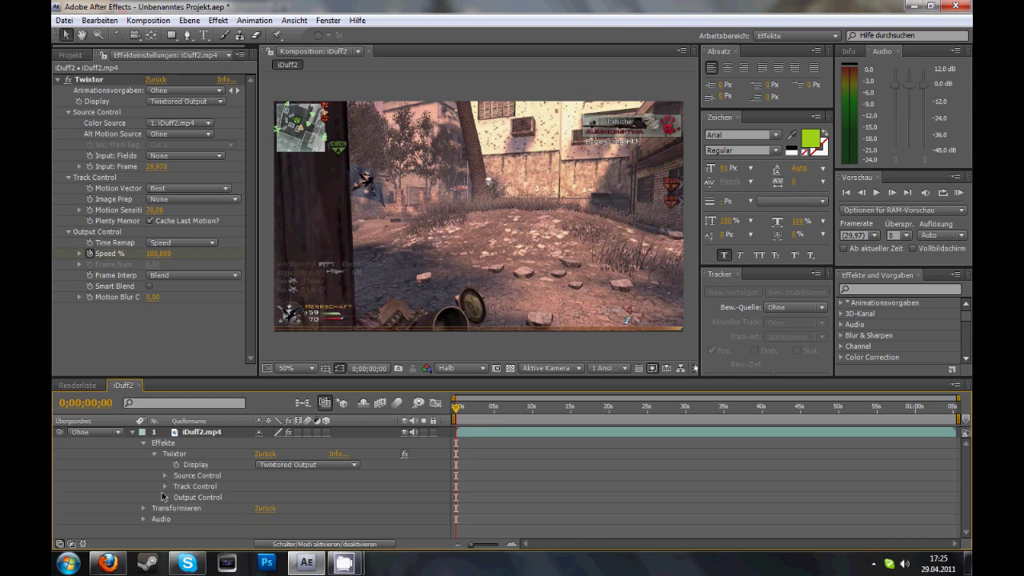
{"action": "left_click", "coordinate": [165, 496]}
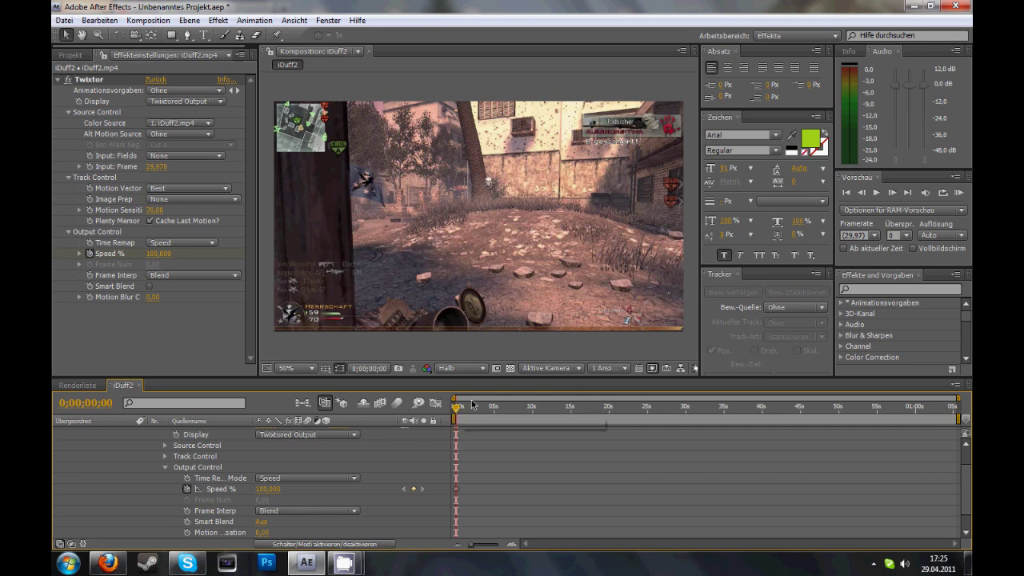
Step: Scrub to about 0;00;01;05, then step frame by frame to 0;00;01;11
{"action": "left_click_drag", "start_coordinate": [455, 408], "coordinate": [467, 409]}
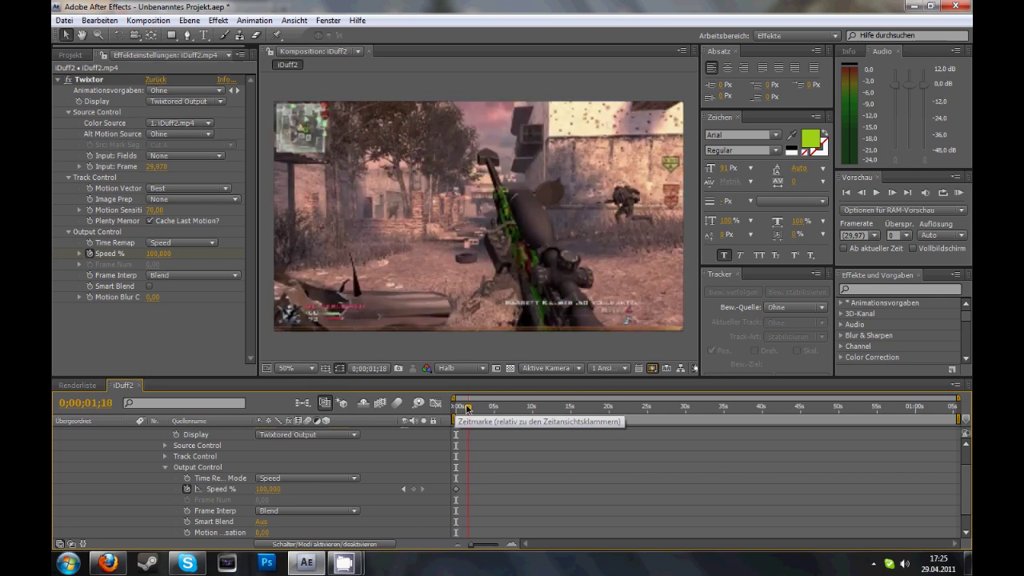
{"action": "left_click_drag", "start_coordinate": [466, 408], "coordinate": [461, 409]}
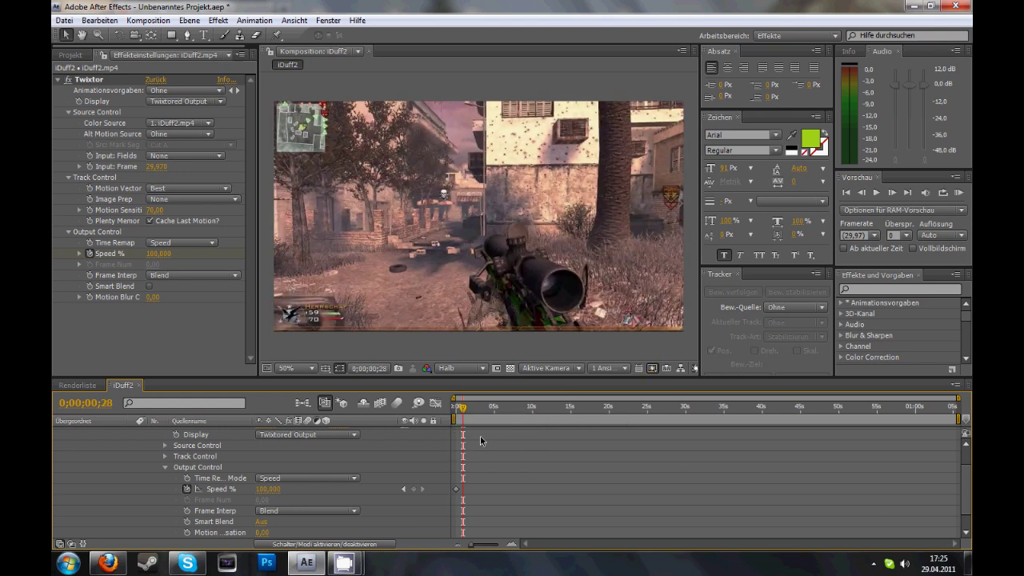
{"action": "left_click", "coordinate": [890, 193]}
{"action": "left_click", "coordinate": [890, 193]}
{"action": "left_click", "coordinate": [890, 194]}
{"action": "left_click", "coordinate": [891, 195]}
{"action": "left_click", "coordinate": [892, 195]}
{"action": "left_click", "coordinate": [892, 195]}
{"action": "left_click", "coordinate": [892, 195]}
{"action": "left_click", "coordinate": [892, 195]}
{"action": "left_click", "coordinate": [891, 195]}
{"action": "left_click", "coordinate": [891, 195]}
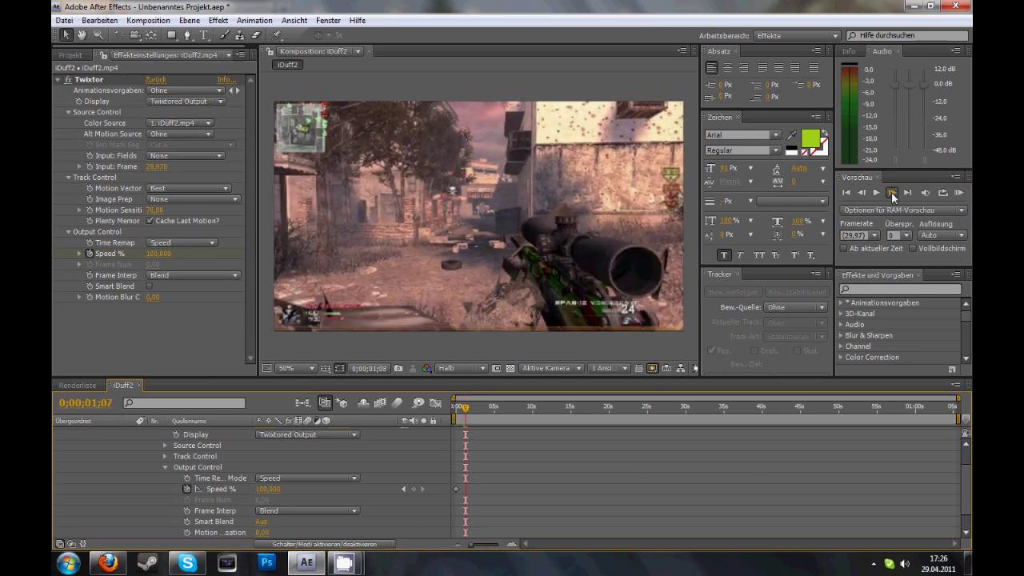
{"action": "left_click", "coordinate": [892, 195]}
{"action": "left_click", "coordinate": [892, 196]}
{"action": "left_click", "coordinate": [891, 195]}
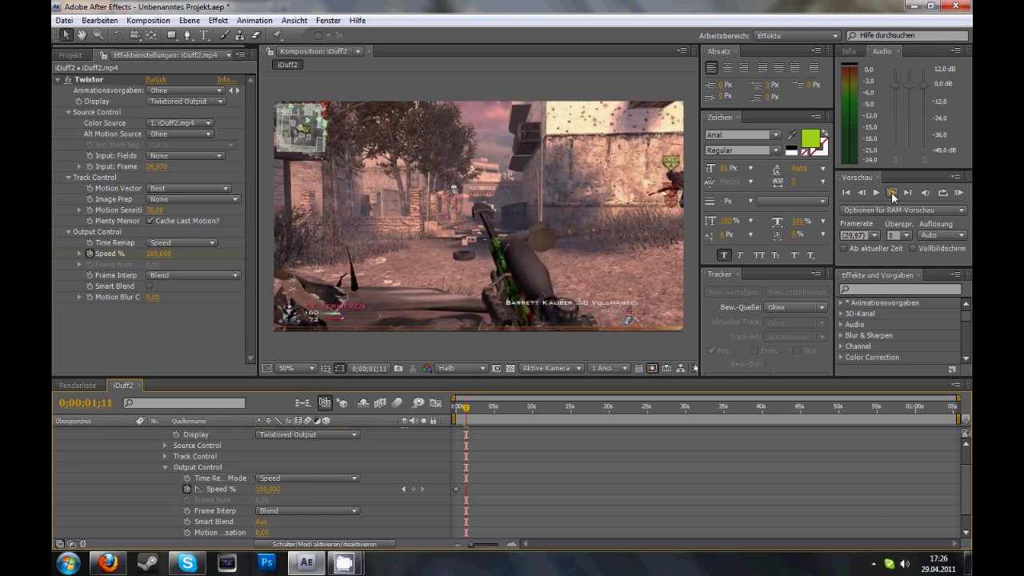
Step: Zoom the timeline to the first 19 seconds and add a Speed % keyframe at 0;00;01;11
{"action": "left_click_drag", "start_coordinate": [957, 395], "coordinate": [605, 386]}
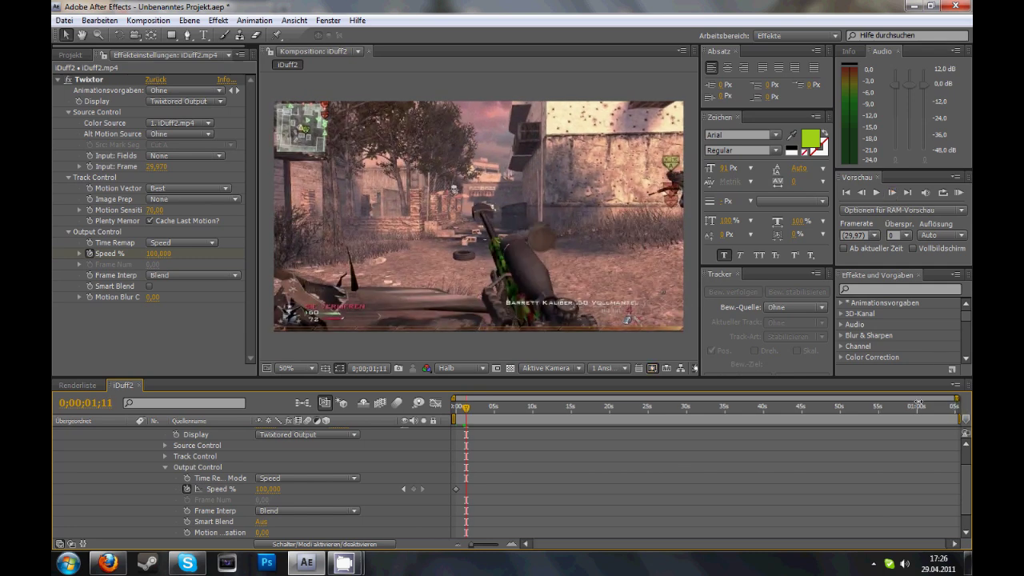
{"action": "left_click", "coordinate": [890, 193]}
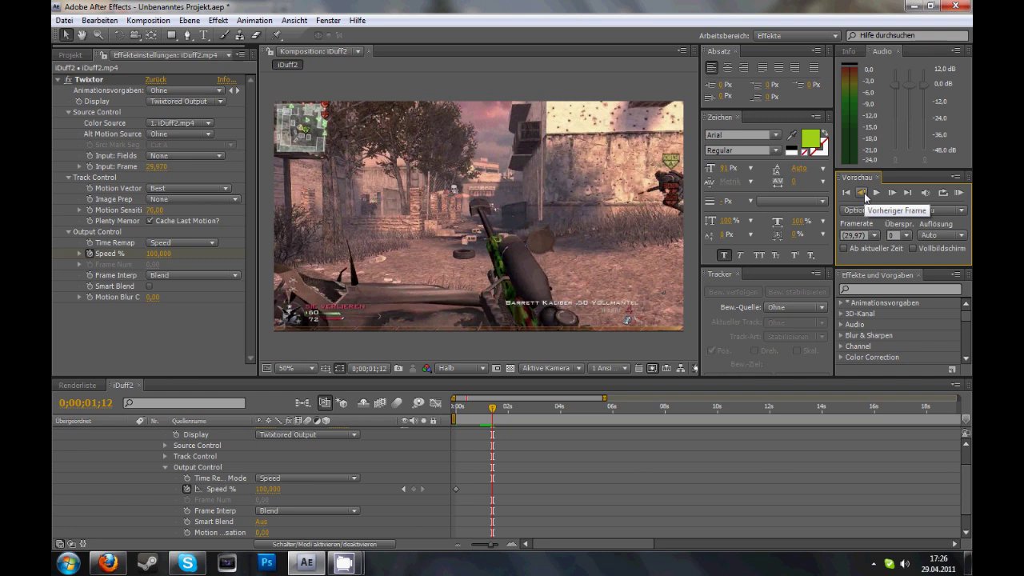
{"action": "left_click", "coordinate": [862, 194]}
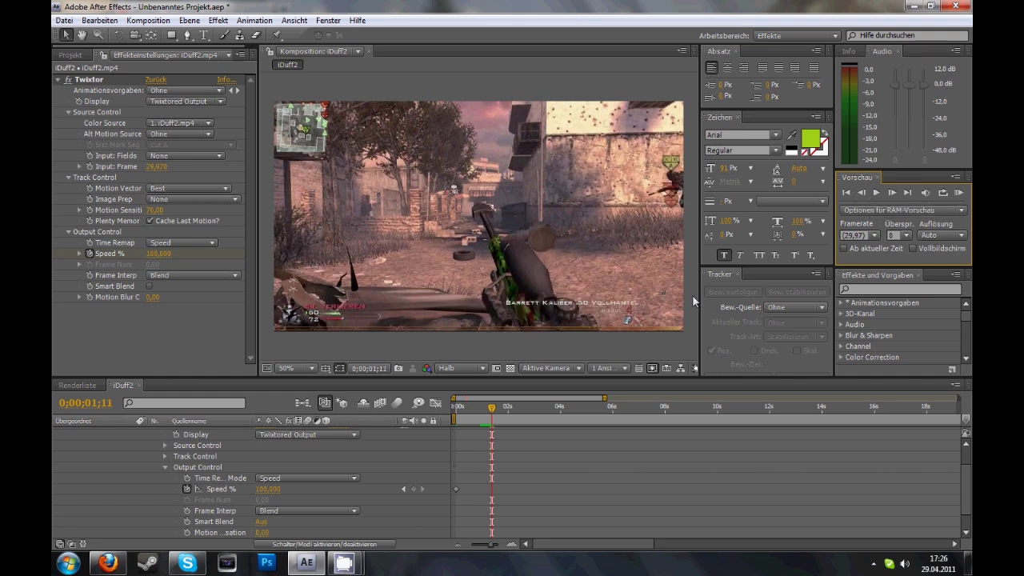
{"action": "left_click", "coordinate": [413, 489]}
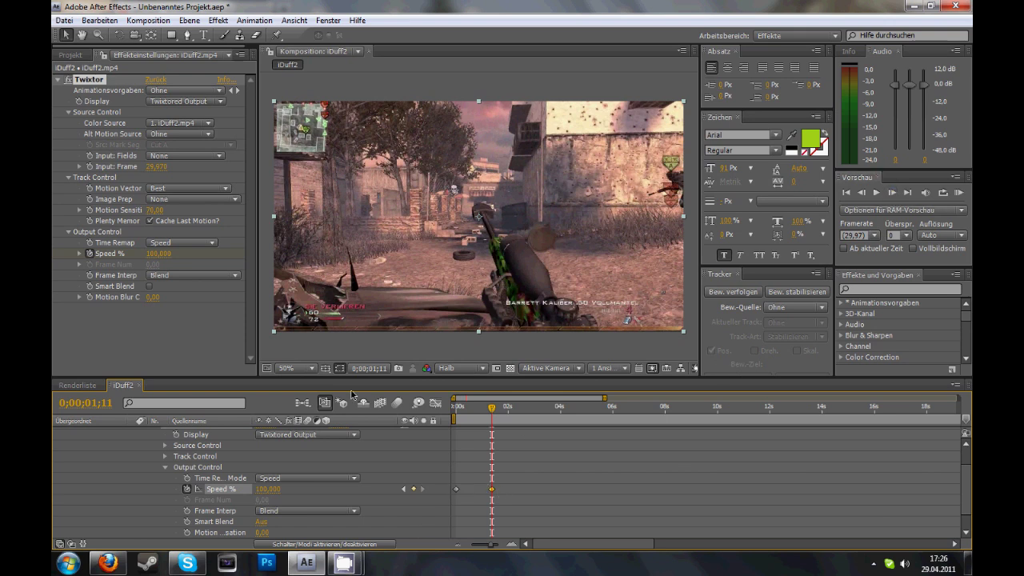
Step: At frame 0;00;01;12 enter a Speed % of 2, then play the slow-motion ramp preview
{"action": "left_click", "coordinate": [158, 254]}
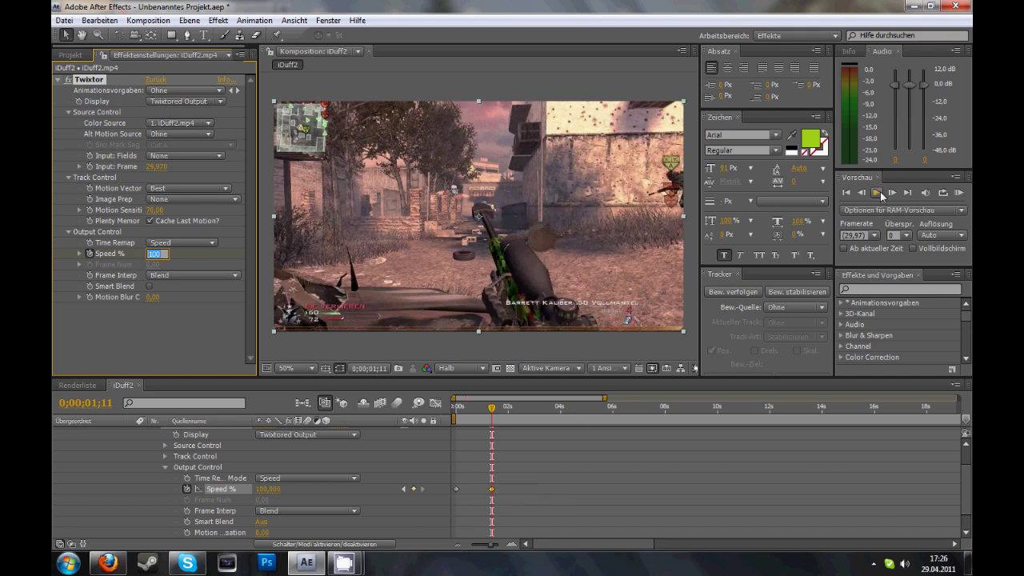
{"action": "left_click", "coordinate": [894, 190]}
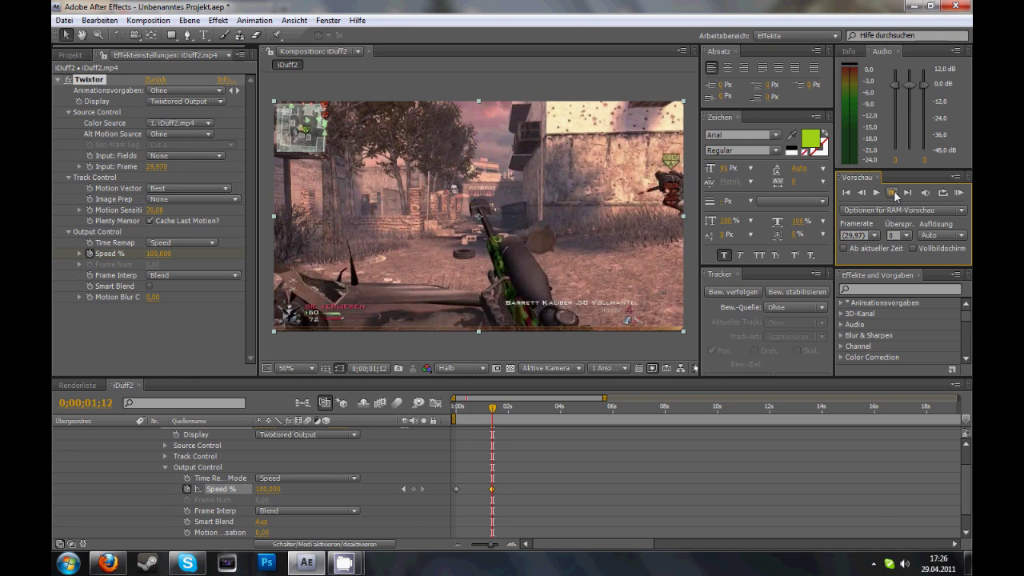
{"action": "left_click", "coordinate": [156, 252]}
{"action": "type", "text": "2"}
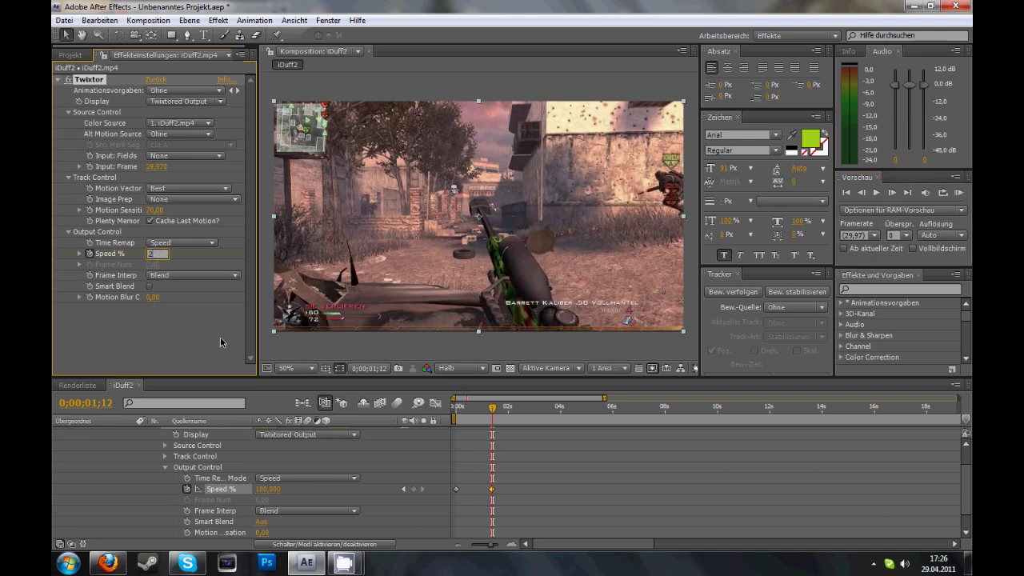
{"action": "key", "text": "Return"}
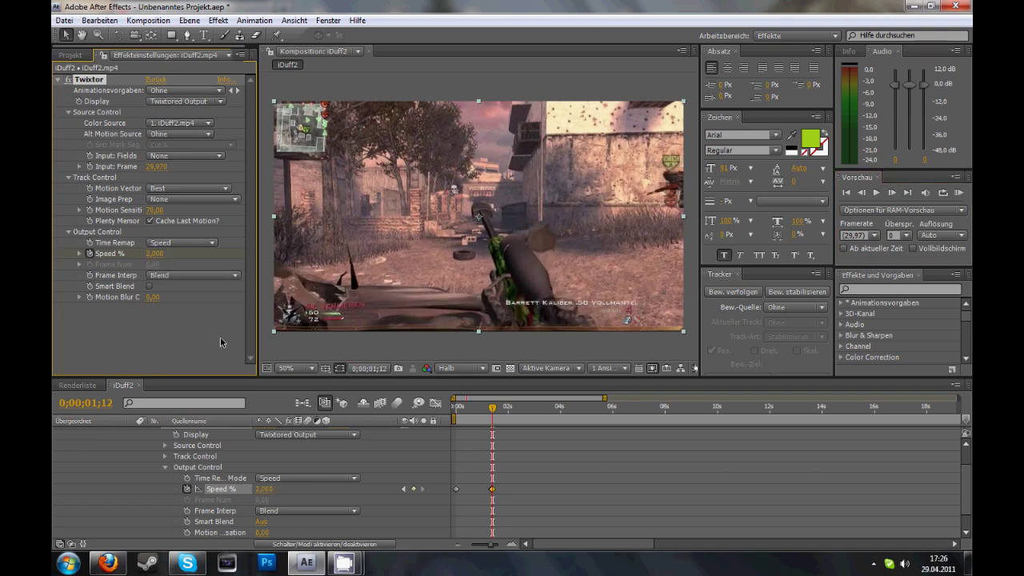
{"action": "left_click", "coordinate": [876, 193]}
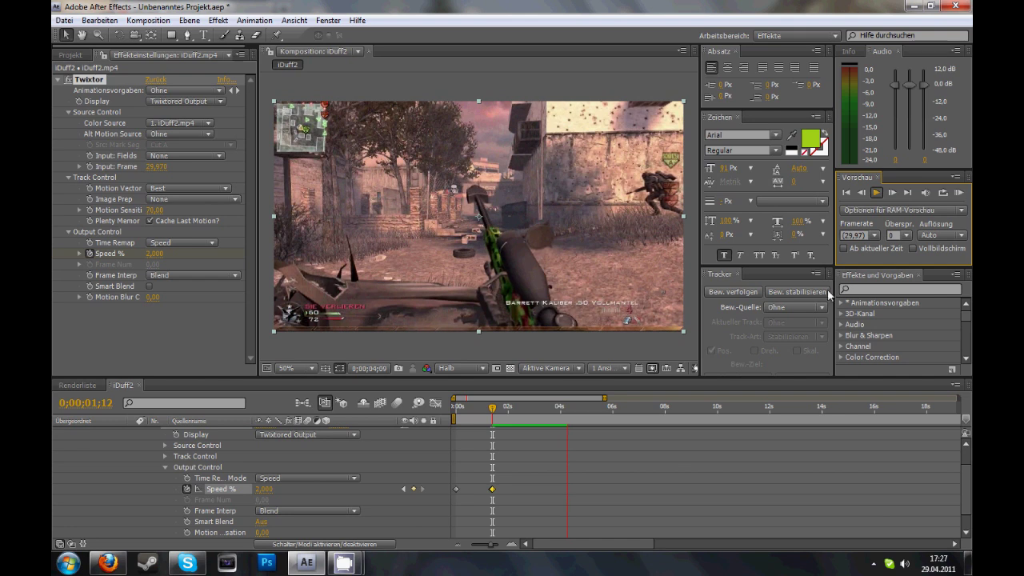
Step: Stop the preview at 0;00;04;11 and keyframe Speed % there, still at 2
{"action": "left_click", "coordinate": [876, 194]}
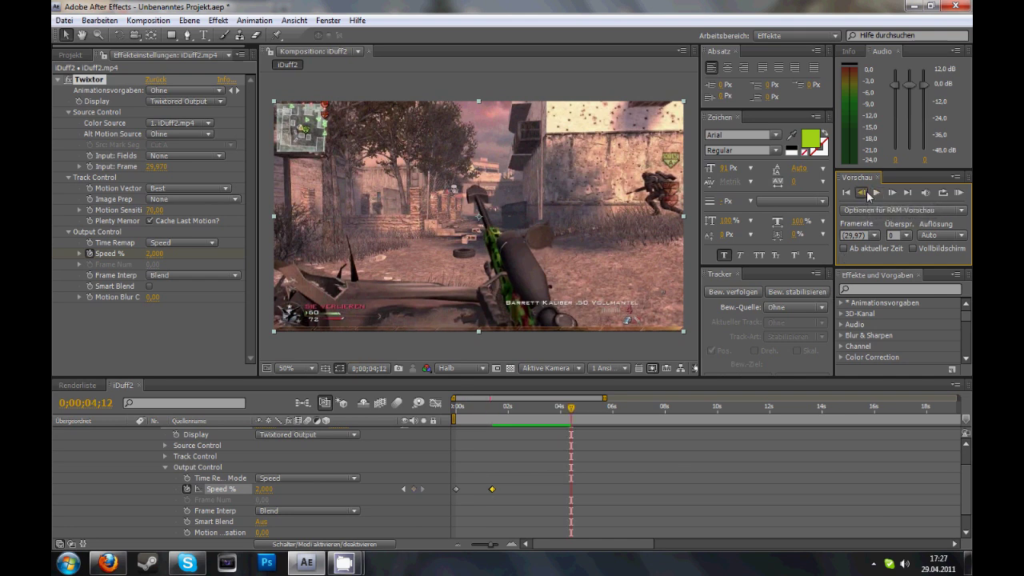
{"action": "left_click", "coordinate": [414, 488]}
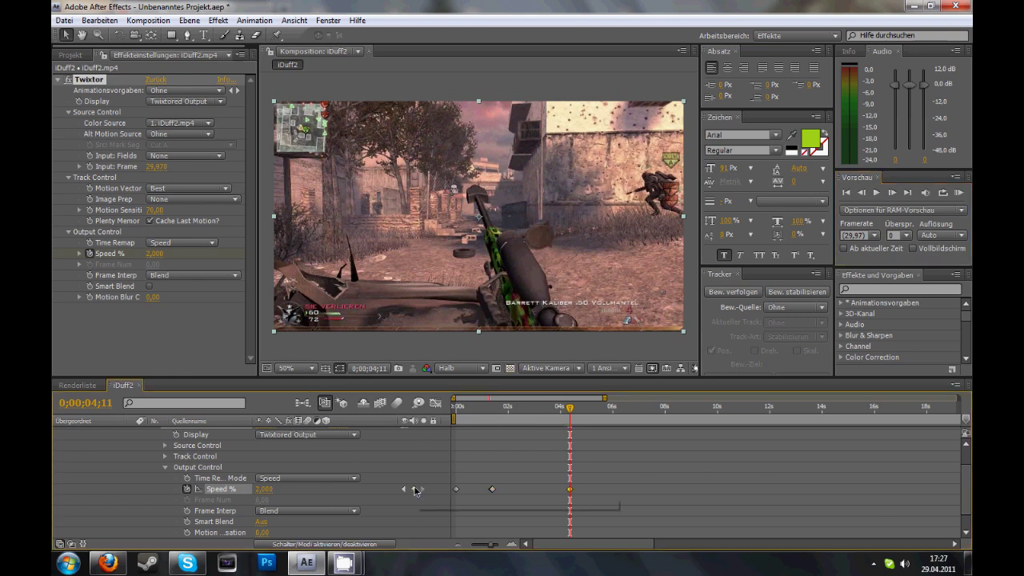
Step: At 0;00;04;12 set Speed % to 100, then preview the return to normal speed
{"action": "left_click", "coordinate": [897, 191]}
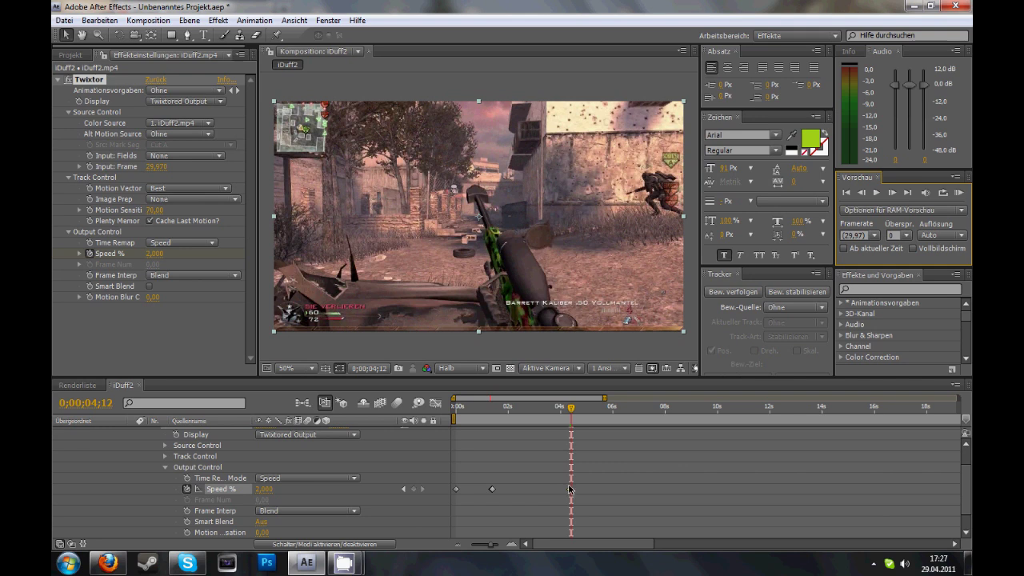
{"action": "mouse_move", "coordinate": [570, 489]}
{"action": "left_click", "coordinate": [154, 254]}
{"action": "type", "text": "100"}
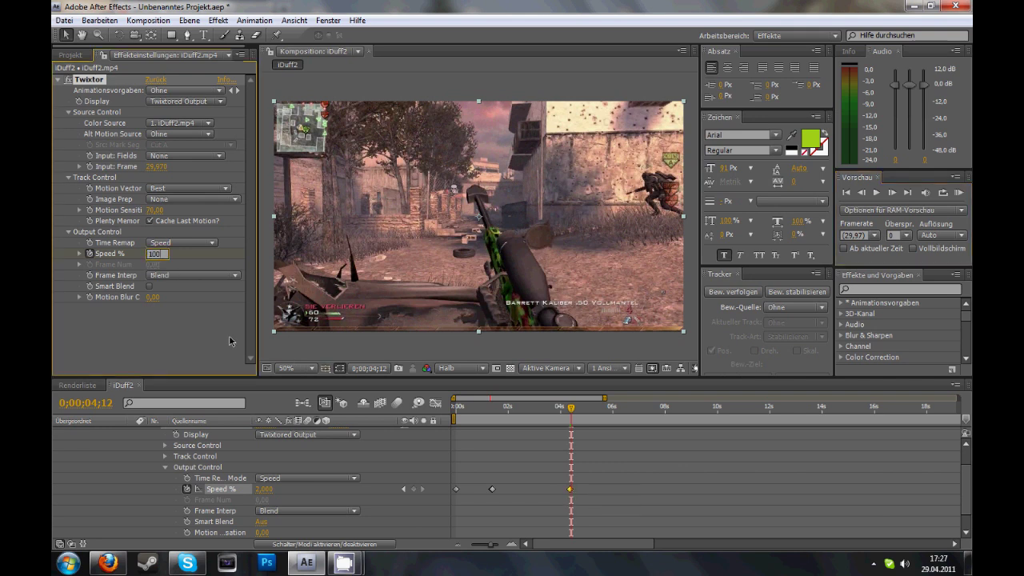
{"action": "key", "text": "Return"}
{"action": "left_click", "coordinate": [876, 194]}
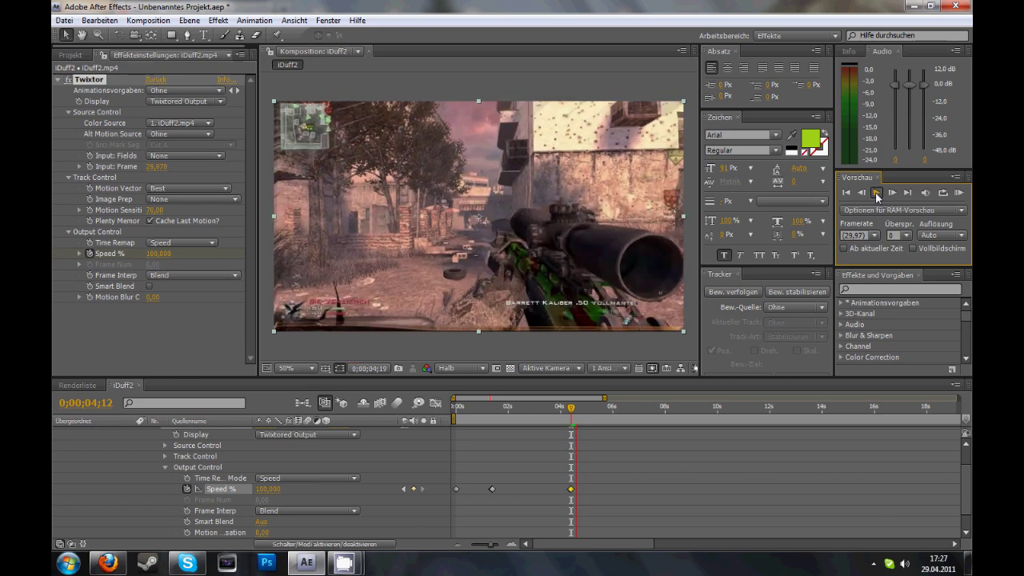
{"action": "left_click", "coordinate": [876, 192]}
Step: Step to 0;00;04;24, where the Kurzer Prozess message appears, and add a Speed % keyframe of 100
{"action": "left_click", "coordinate": [893, 194]}
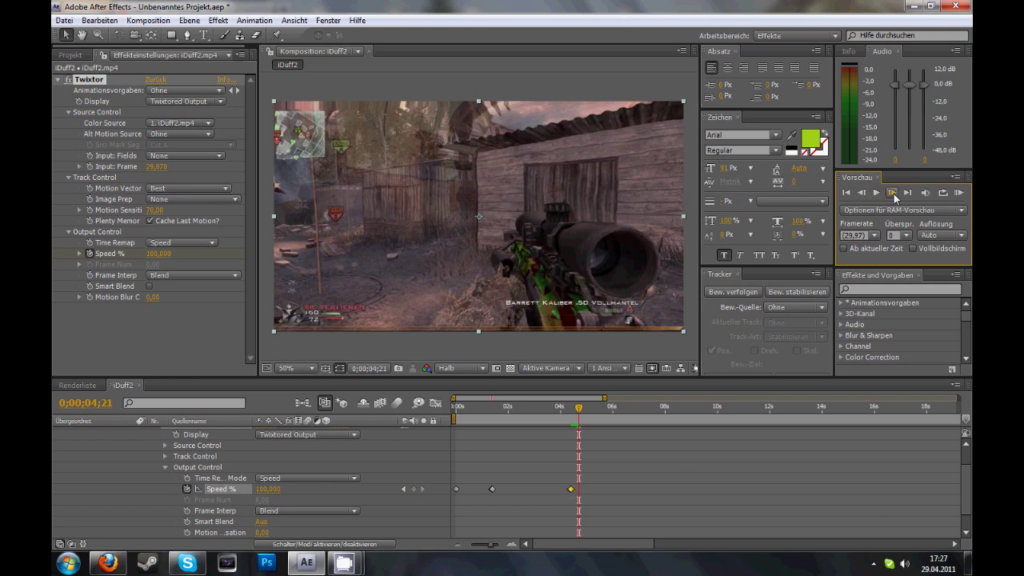
{"action": "left_click", "coordinate": [893, 193]}
{"action": "left_click", "coordinate": [893, 193]}
{"action": "left_click", "coordinate": [893, 194]}
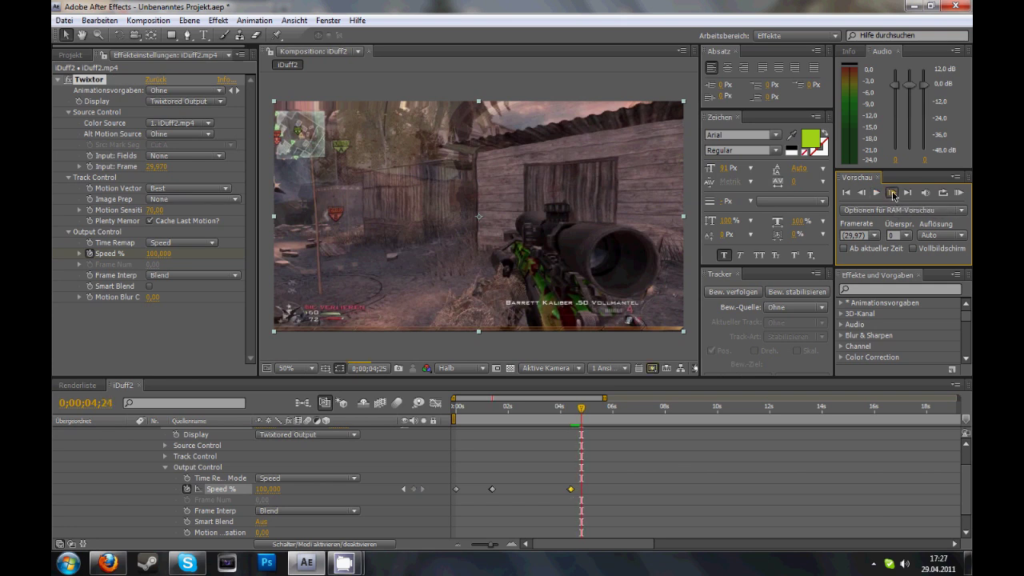
{"action": "left_click", "coordinate": [893, 194]}
{"action": "left_click", "coordinate": [892, 193]}
{"action": "left_click", "coordinate": [892, 193]}
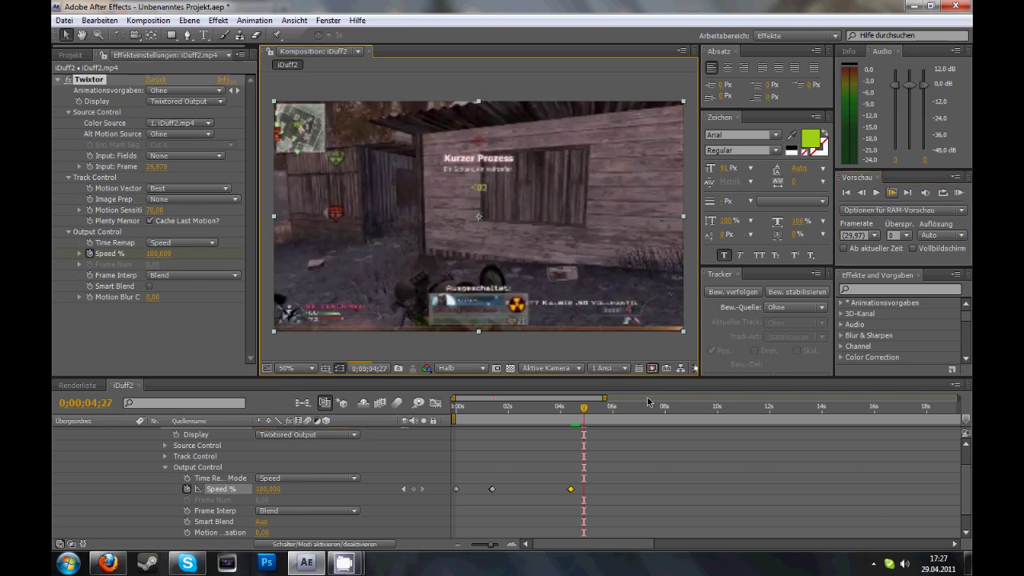
{"action": "left_click", "coordinate": [584, 410]}
{"action": "left_click_drag", "start_coordinate": [583, 410], "coordinate": [581, 410]}
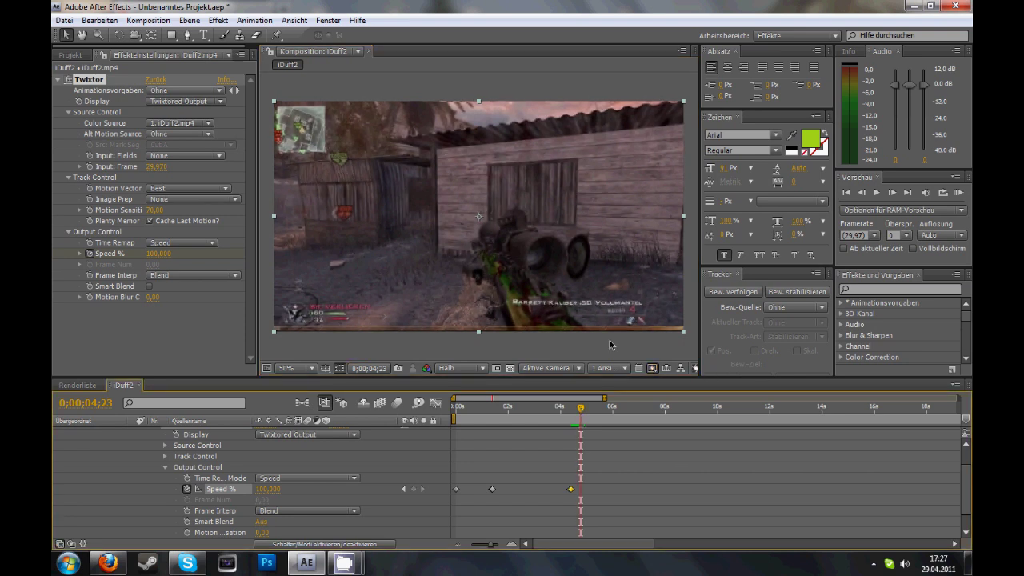
{"action": "left_click", "coordinate": [892, 193]}
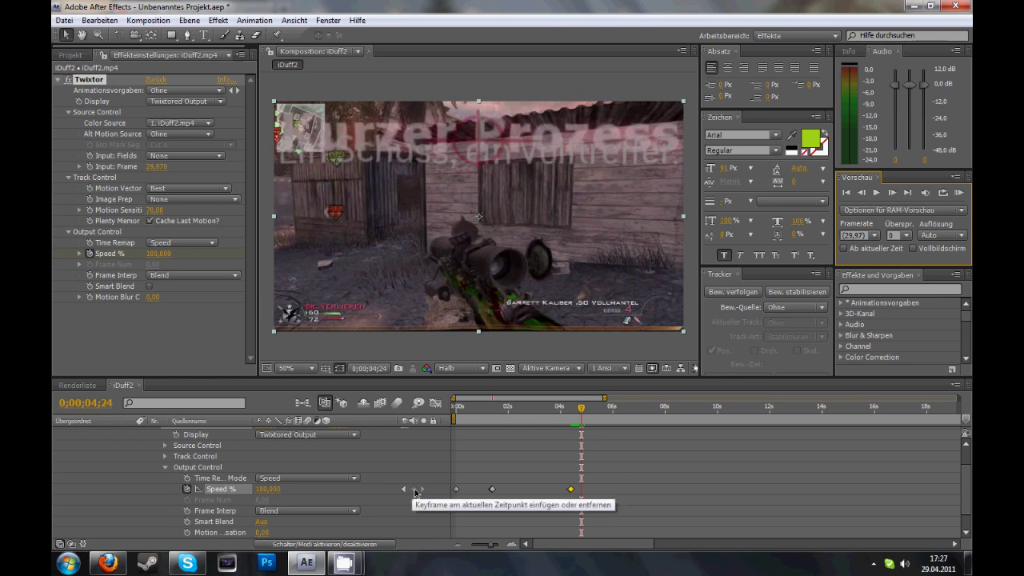
{"action": "left_click", "coordinate": [415, 490]}
Step: Set Speed % to 2 at 0;00;04;25 for slow motion on the kill
{"action": "left_click", "coordinate": [893, 191]}
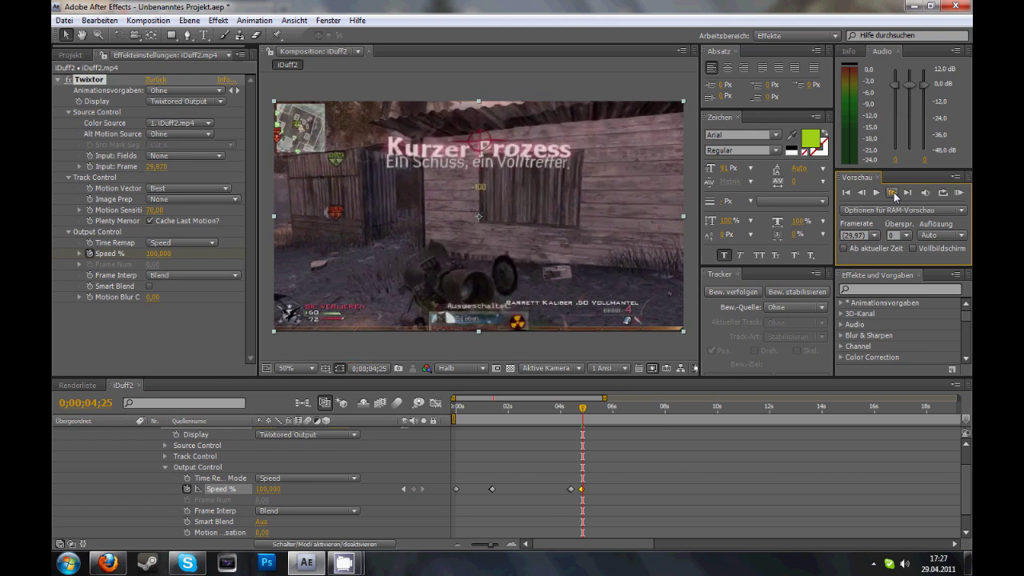
{"action": "left_click", "coordinate": [157, 253]}
{"action": "type", "text": "2"}
{"action": "key", "text": "Return"}
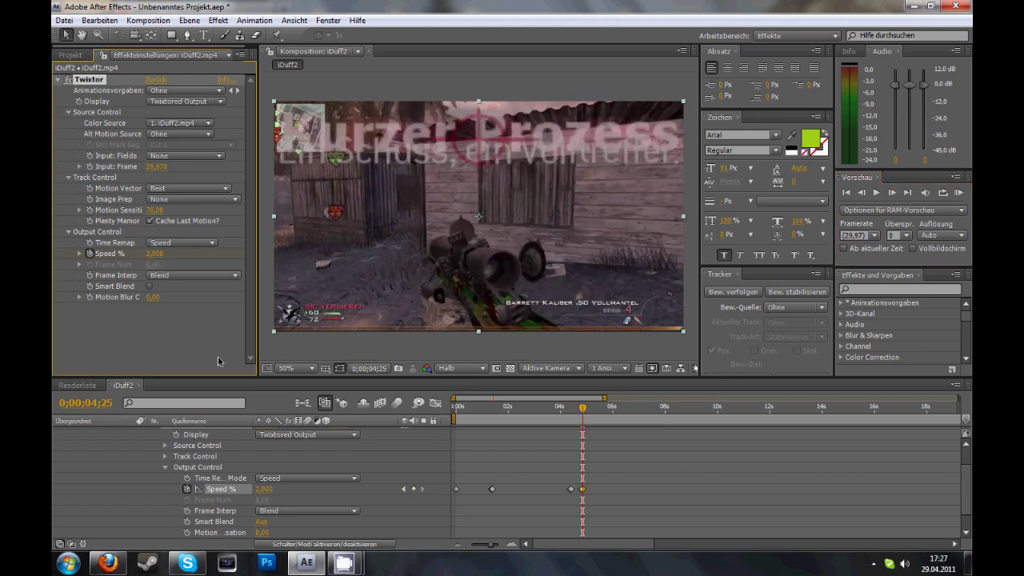
Step: Preview the slow-motion section and add a Speed % keyframe of 2 at 0;00;06;09
{"action": "left_click", "coordinate": [877, 194]}
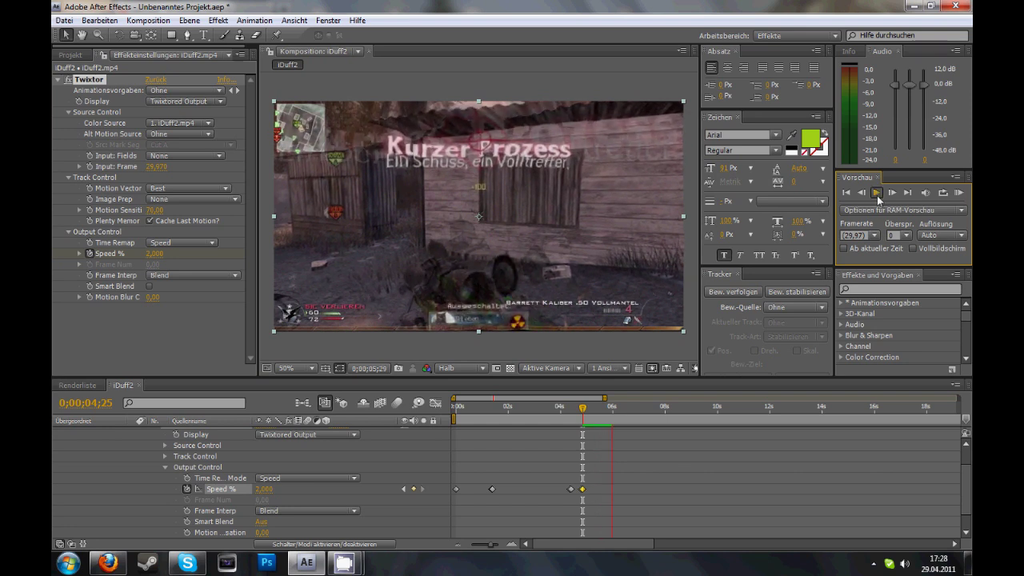
{"action": "left_click", "coordinate": [877, 194]}
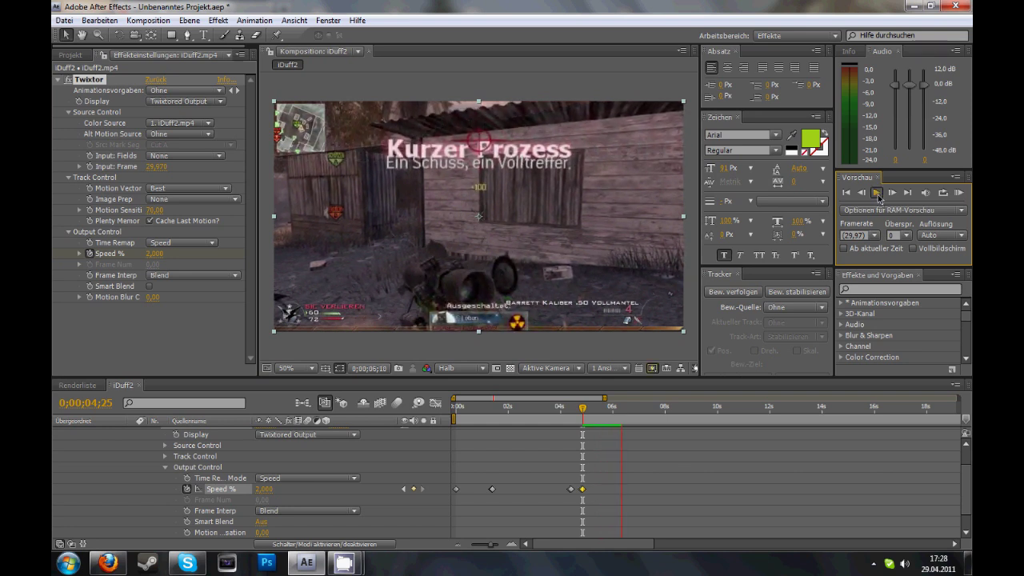
{"action": "left_click", "coordinate": [861, 192]}
{"action": "left_click", "coordinate": [414, 488]}
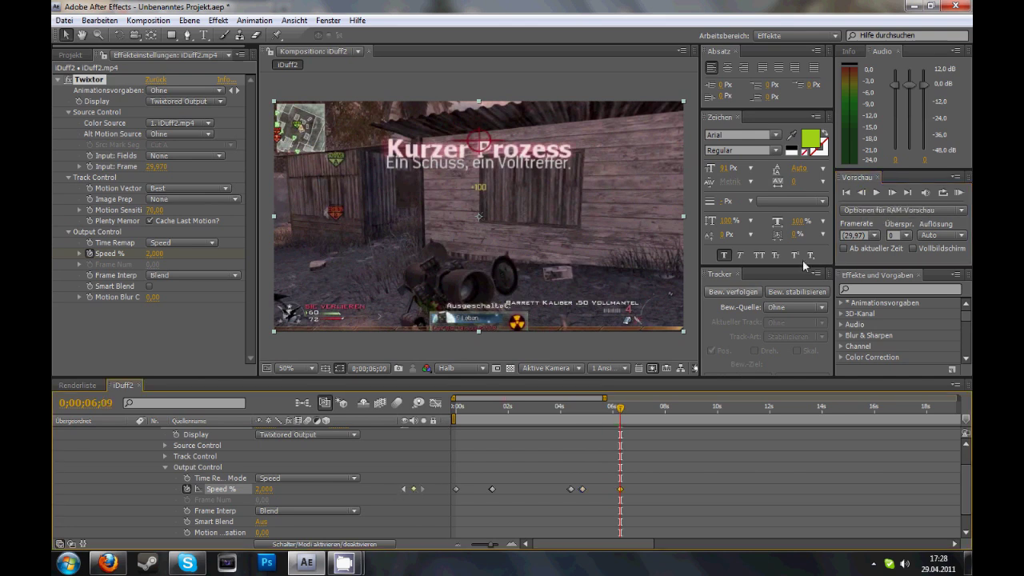
Step: Set Speed % to 100 at 0;00;06;10 and zoom the timeline out to the full duration
{"action": "left_click", "coordinate": [892, 192]}
{"action": "left_click", "coordinate": [154, 254]}
{"action": "key", "text": "Return"}
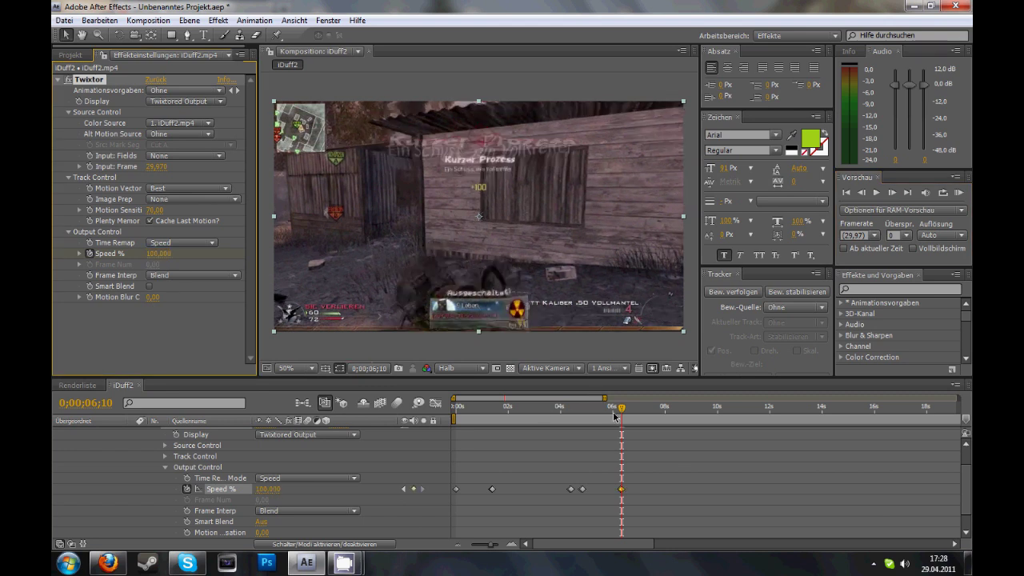
{"action": "left_click_drag", "start_coordinate": [604, 398], "coordinate": [958, 397]}
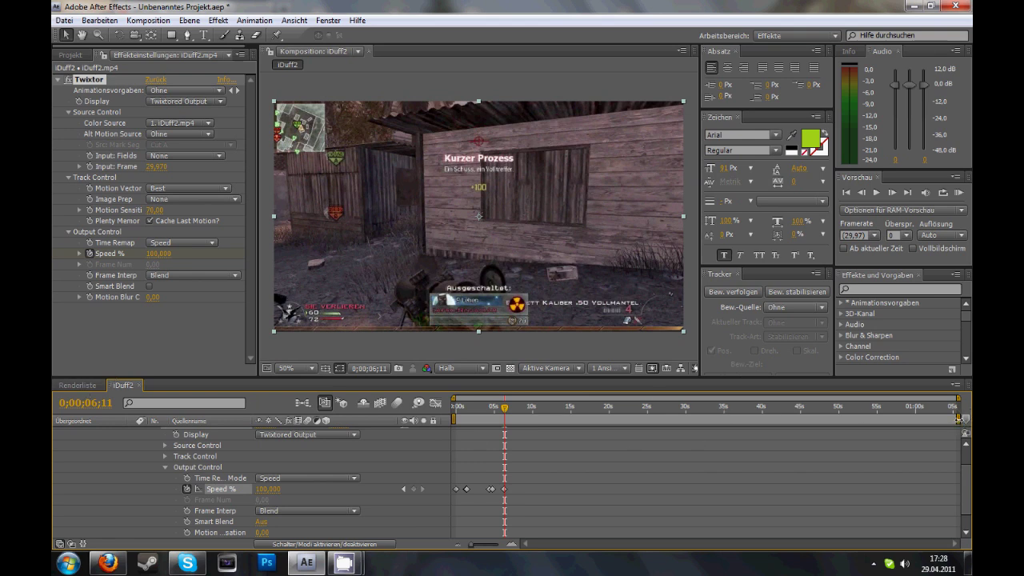
Step: End the work area at about 0;00;06;11 and move the current time back to 0;00;01;00
{"action": "left_click_drag", "start_coordinate": [956, 417], "coordinate": [508, 419]}
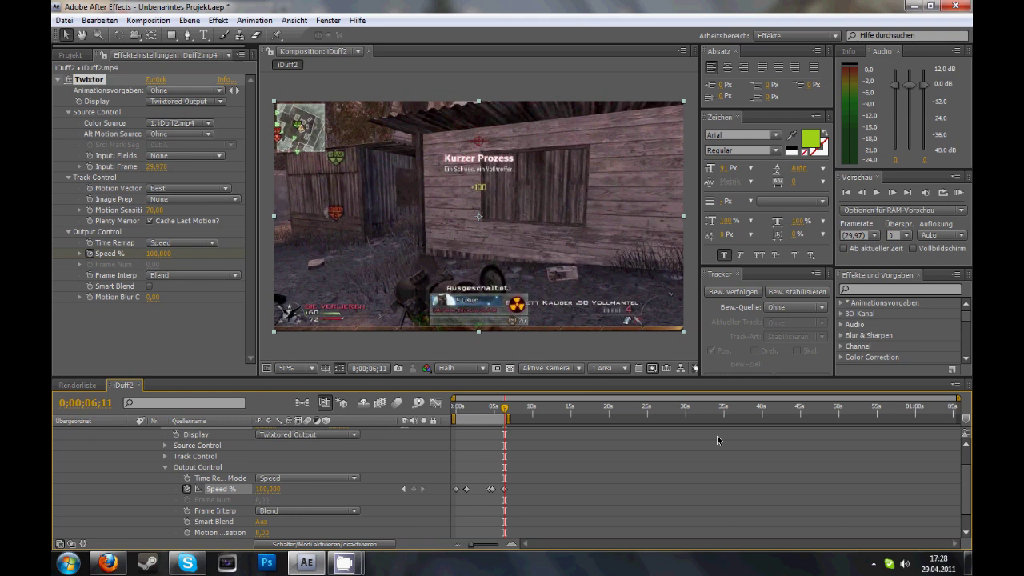
{"action": "left_click", "coordinate": [504, 409]}
{"action": "left_click", "coordinate": [463, 409]}
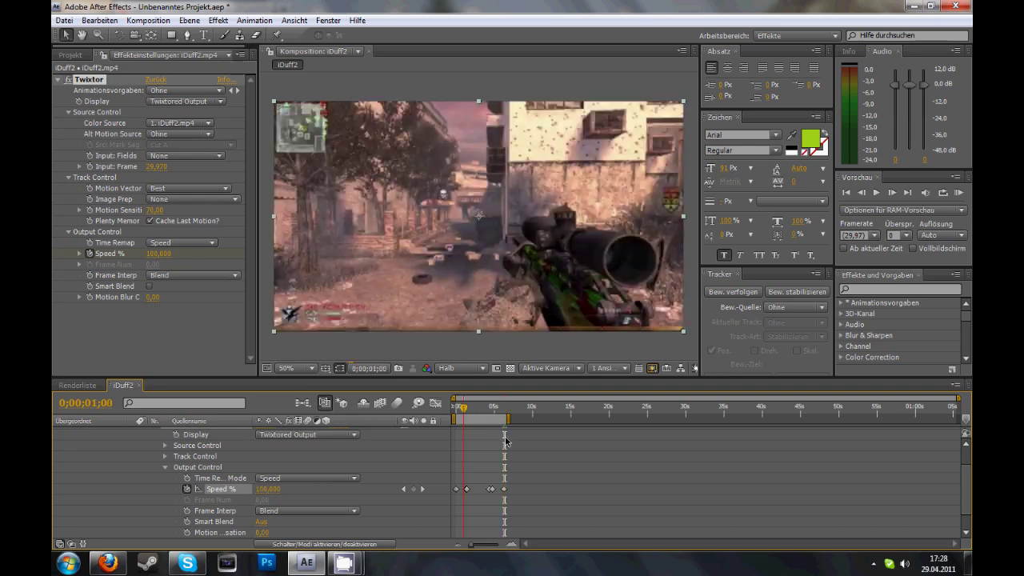
Step: Close Effect Controls and drag the iDuff2 composition from the Project panel into the Render Queue
{"action": "left_click", "coordinate": [219, 20]}
{"action": "left_click", "coordinate": [237, 36]}
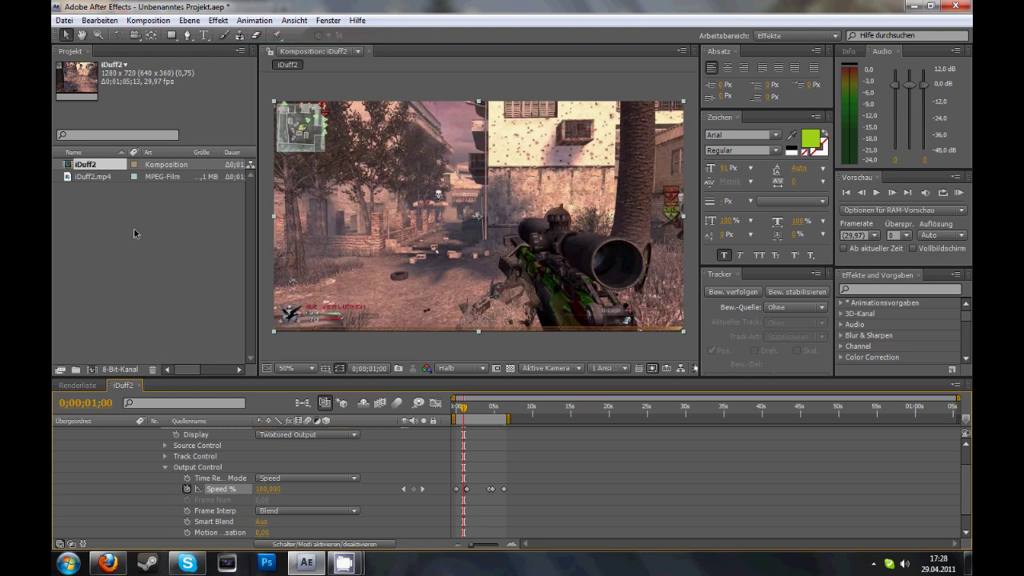
{"action": "left_click", "coordinate": [96, 387]}
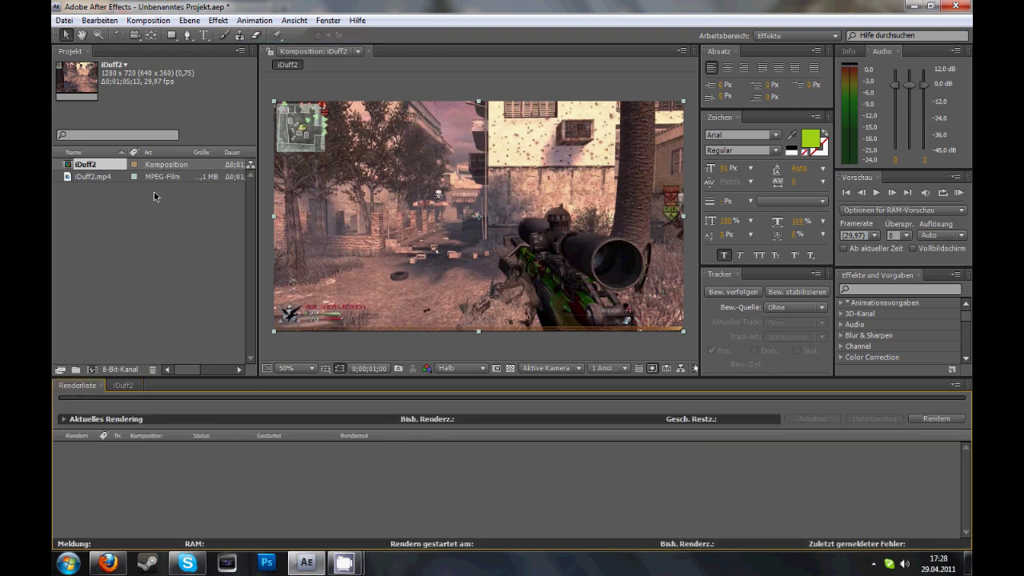
{"action": "left_click_drag", "start_coordinate": [105, 166], "coordinate": [320, 472]}
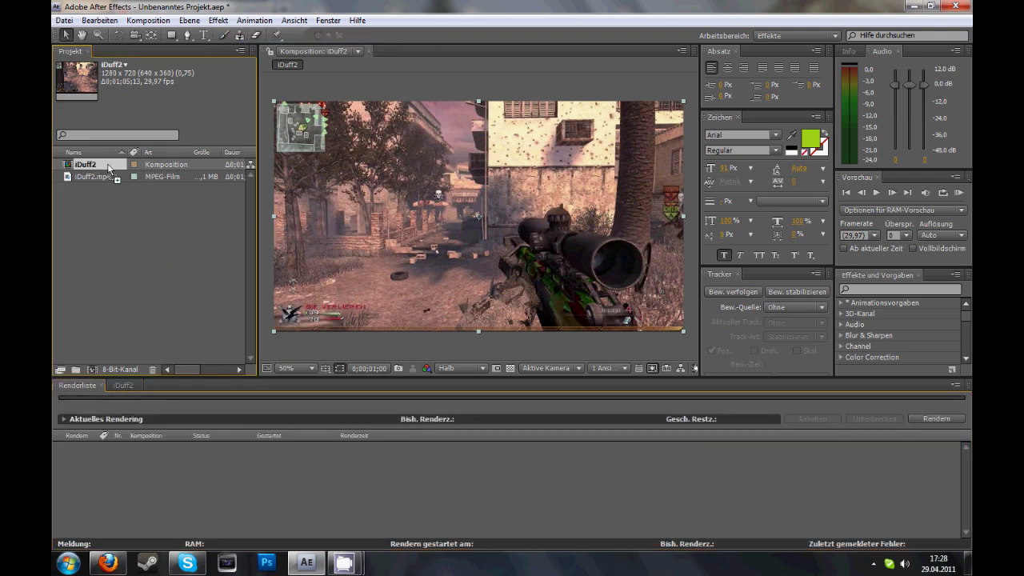
{"action": "left_click_drag", "start_coordinate": [319, 467], "coordinate": [319, 466]}
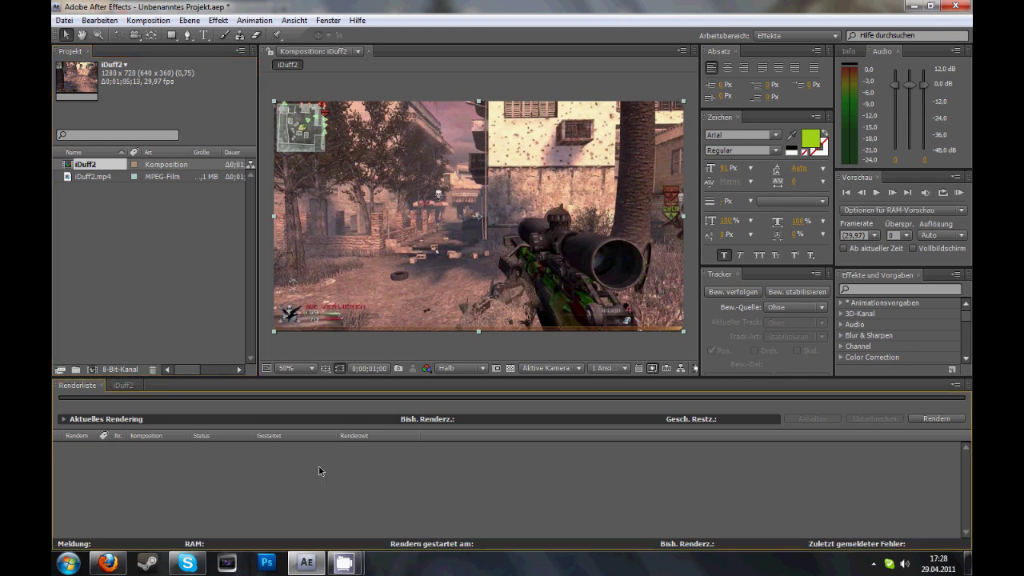
{"action": "left_click", "coordinate": [99, 177]}
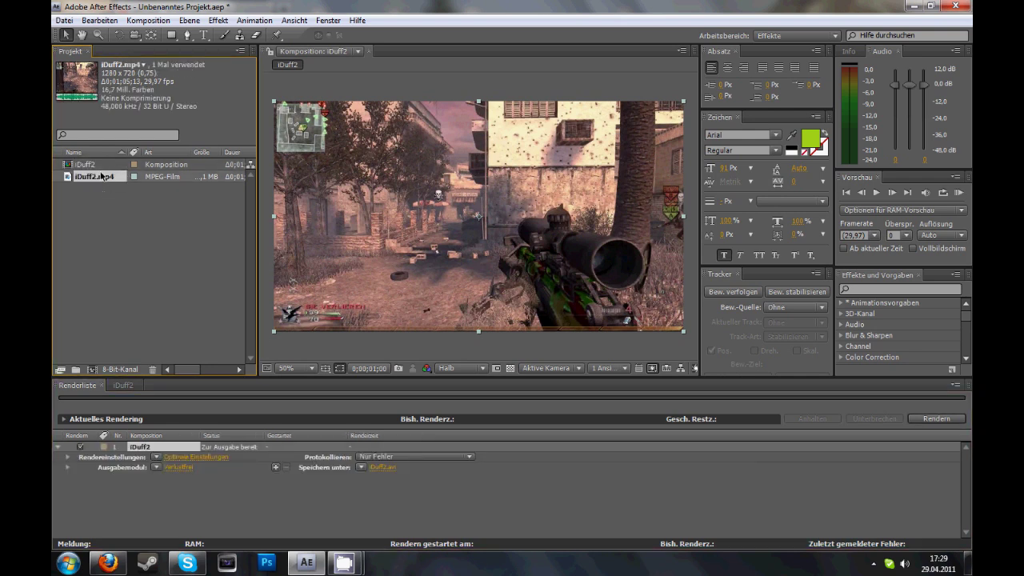
{"action": "left_click", "coordinate": [90, 165]}
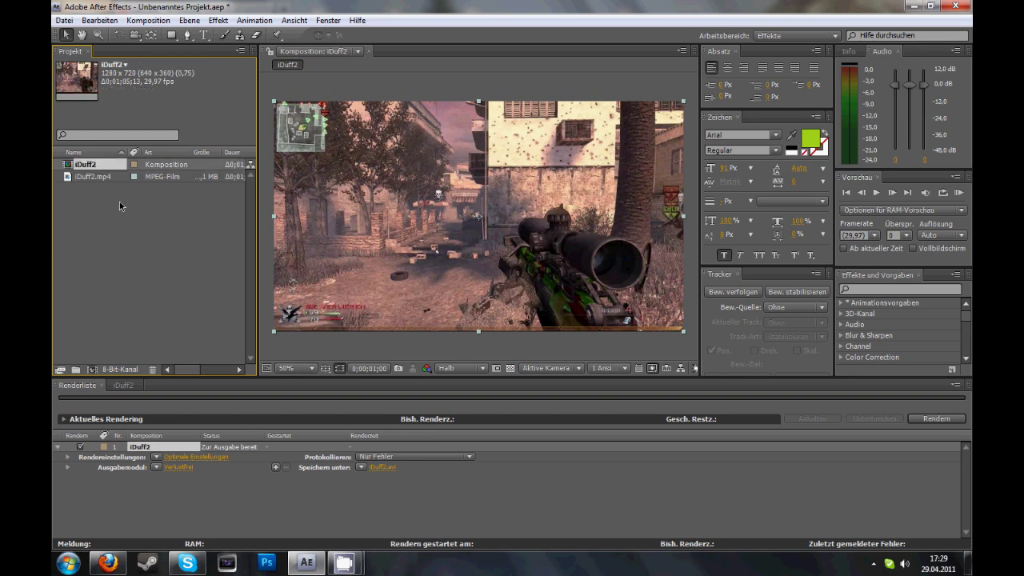
Step: Save the iDuff2 render output as bla bal.avi, then bring up the CamStudio recorder window
{"action": "left_click", "coordinate": [384, 468]}
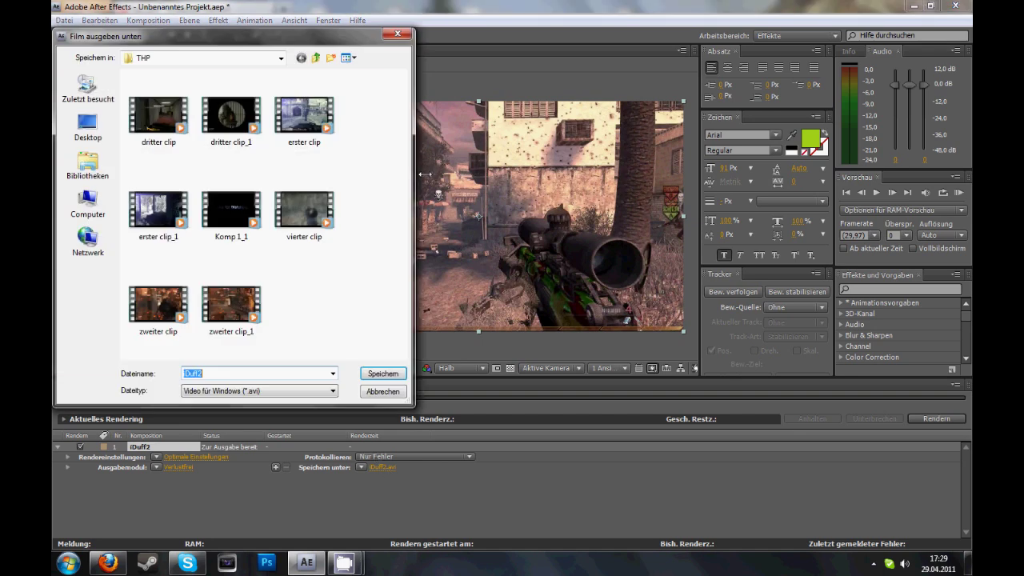
{"action": "type", "text": "bla bal"}
{"action": "left_click", "coordinate": [383, 373]}
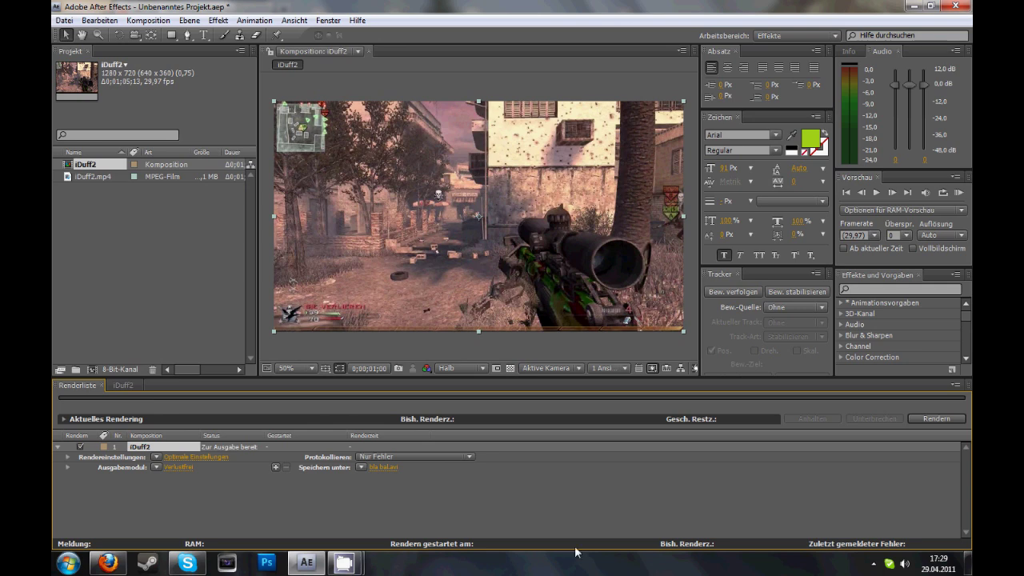
{"action": "mouse_move", "coordinate": [344, 564]}
{"action": "left_click", "coordinate": [311, 514]}
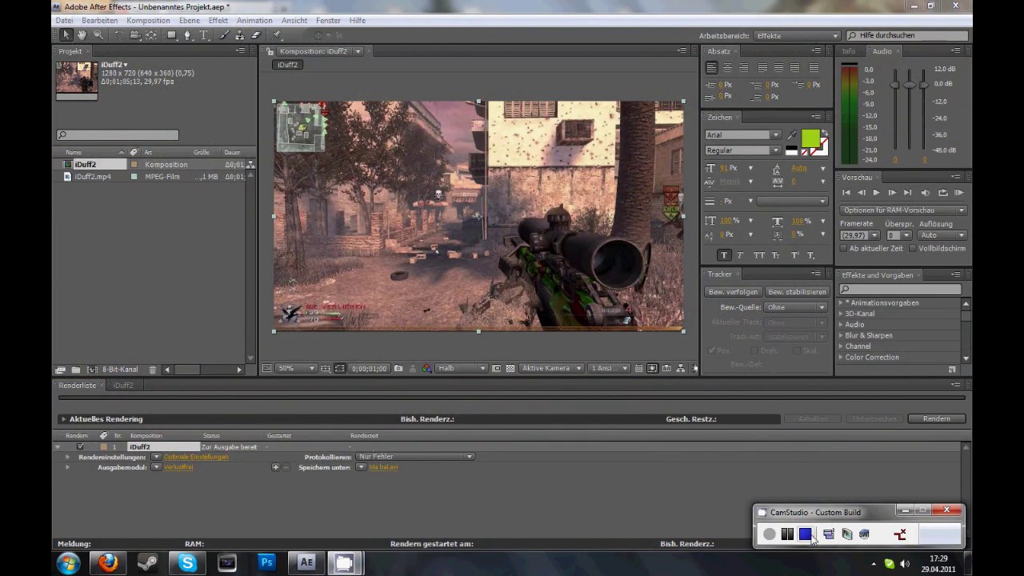